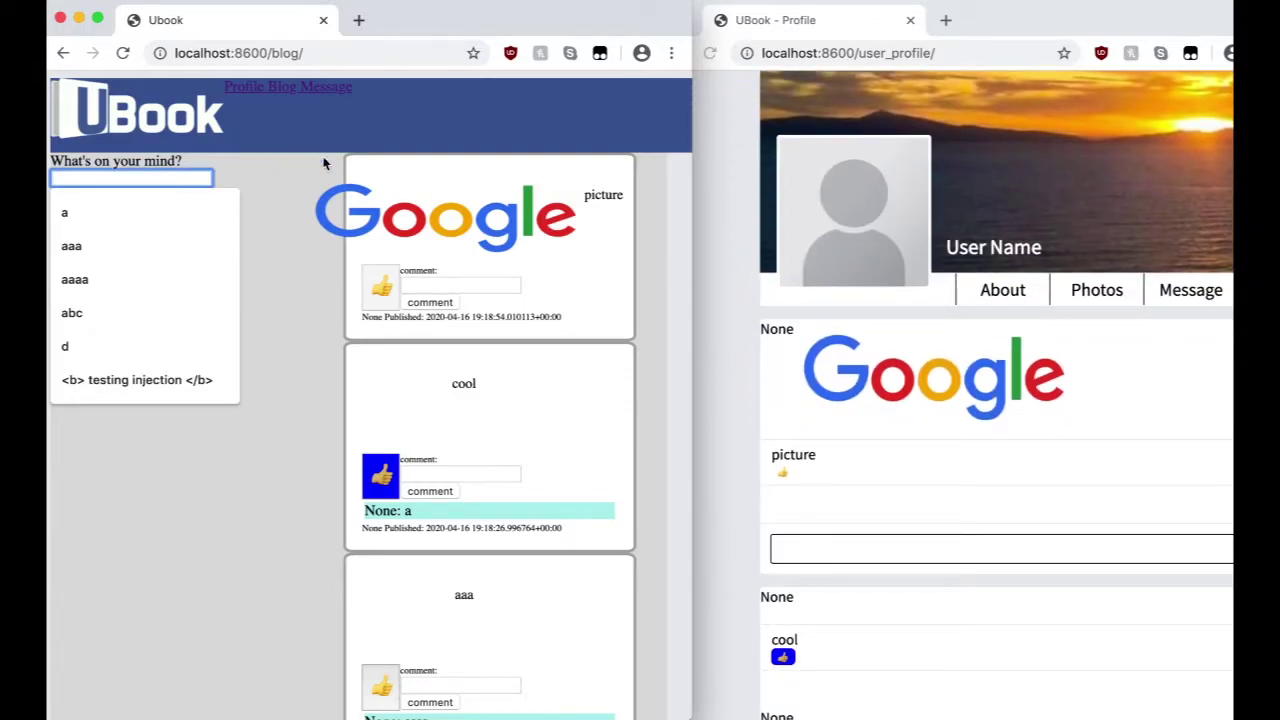
# Publish a text post reading "hello" from the blog page
pyautogui.write('hello')
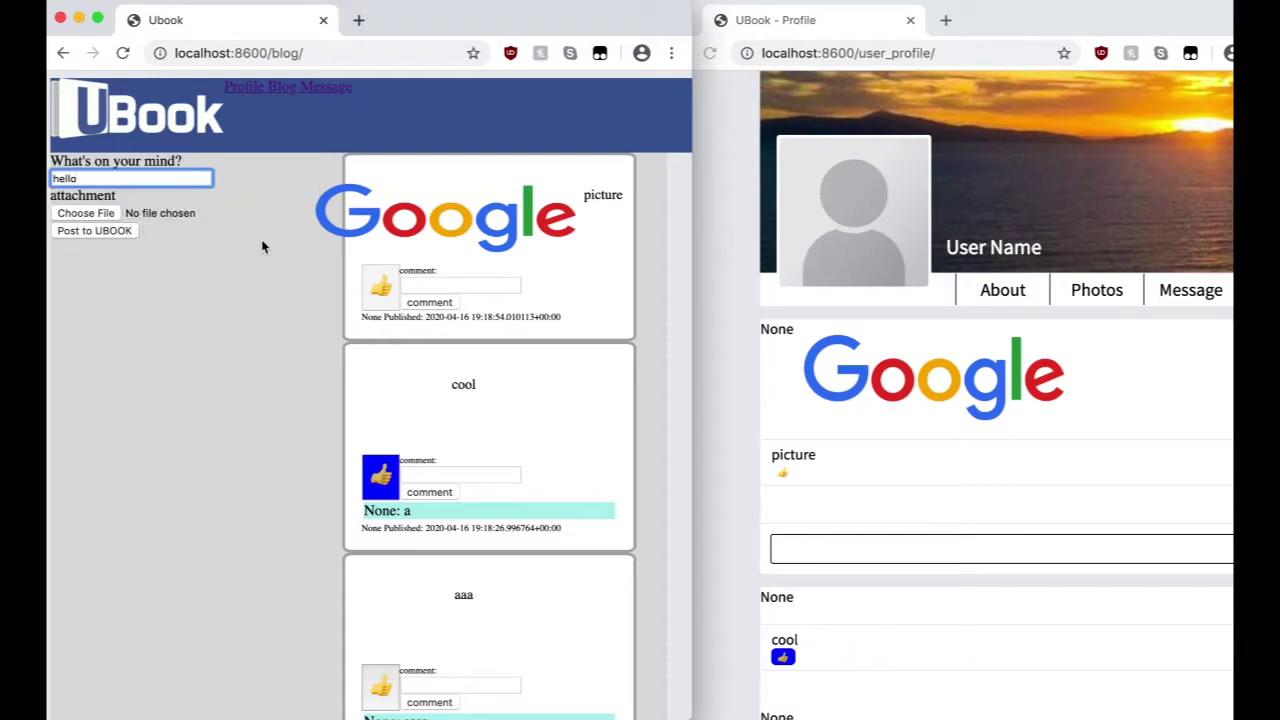
pyautogui.click(110, 232)
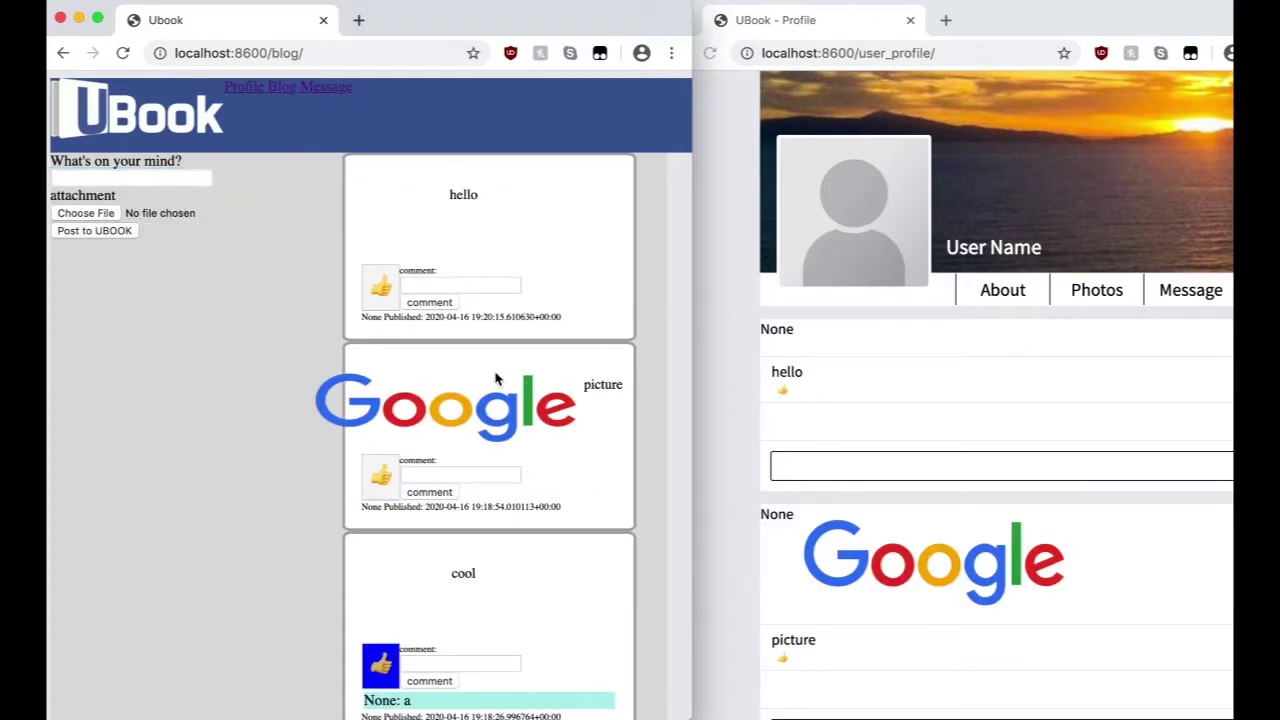
# Toggle the like on and off for the Google picture post on the blog and the "hello" post on the profile
pyautogui.click(383, 478)
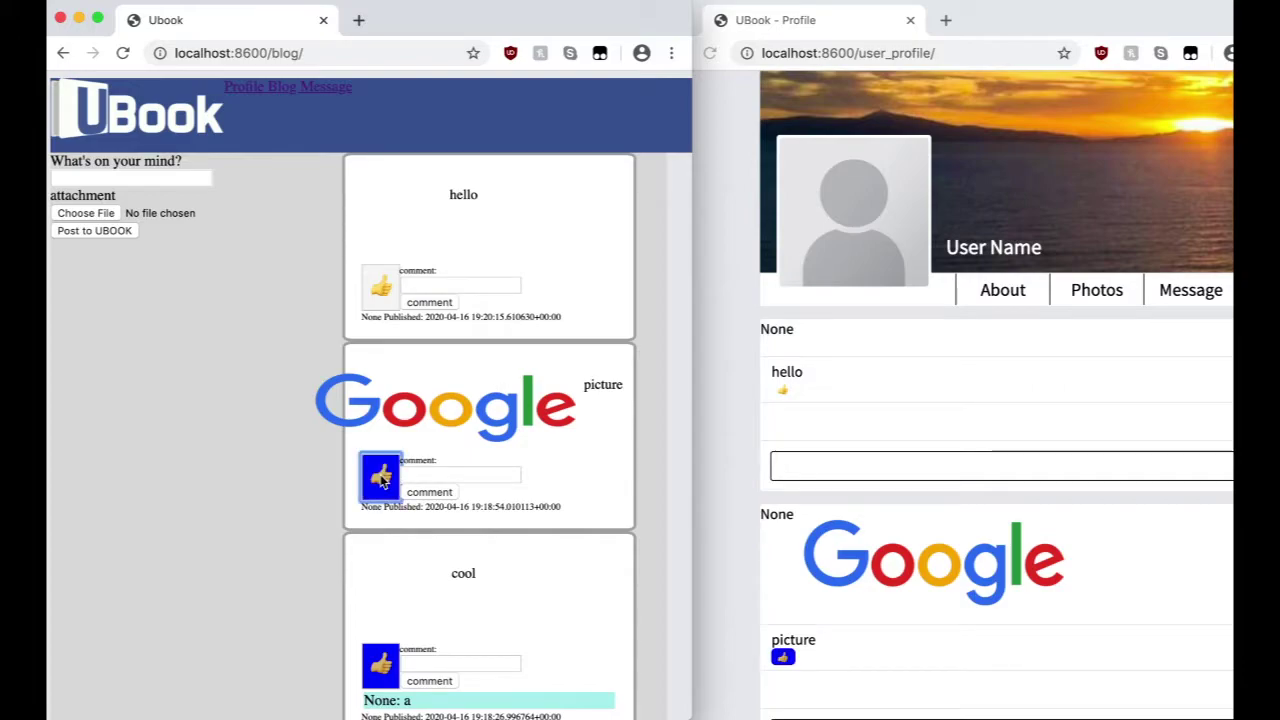
pyautogui.click(786, 392)
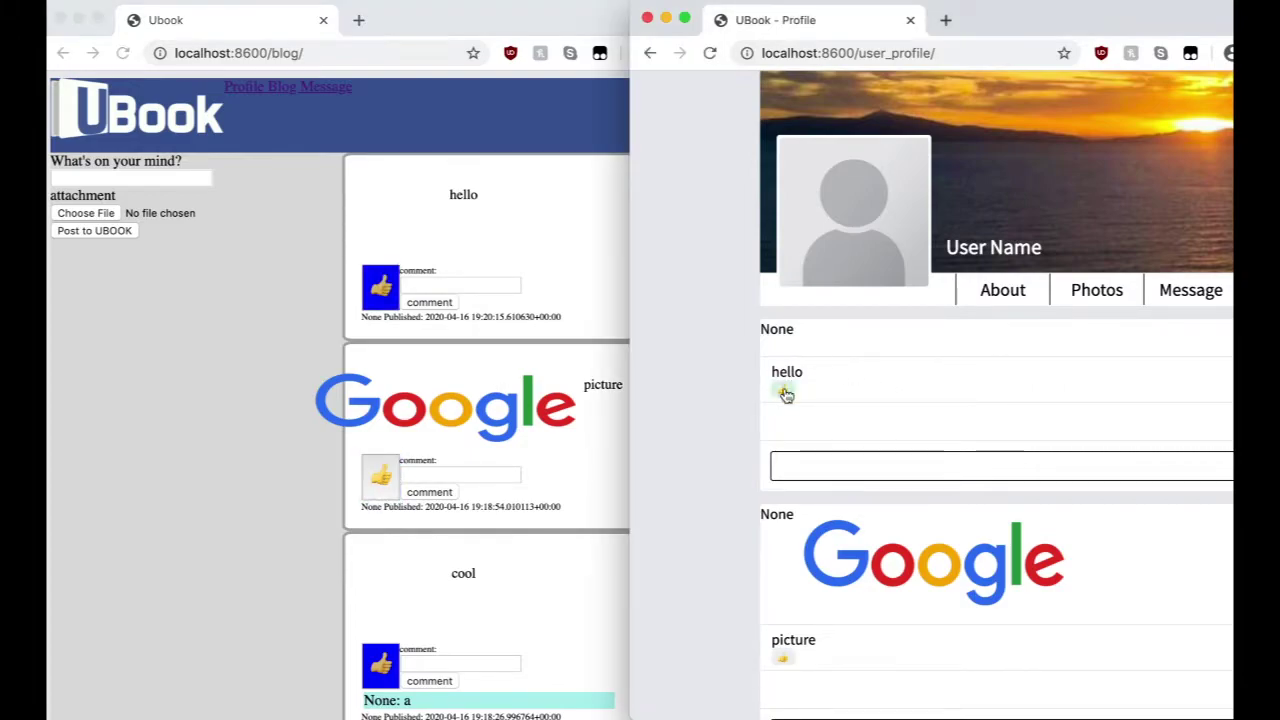
pyautogui.click(786, 393)
# Submit the comment "comment" on the "hello" post from the profile page, enlarging the profile window to reach its submit control
pyautogui.click(808, 471)
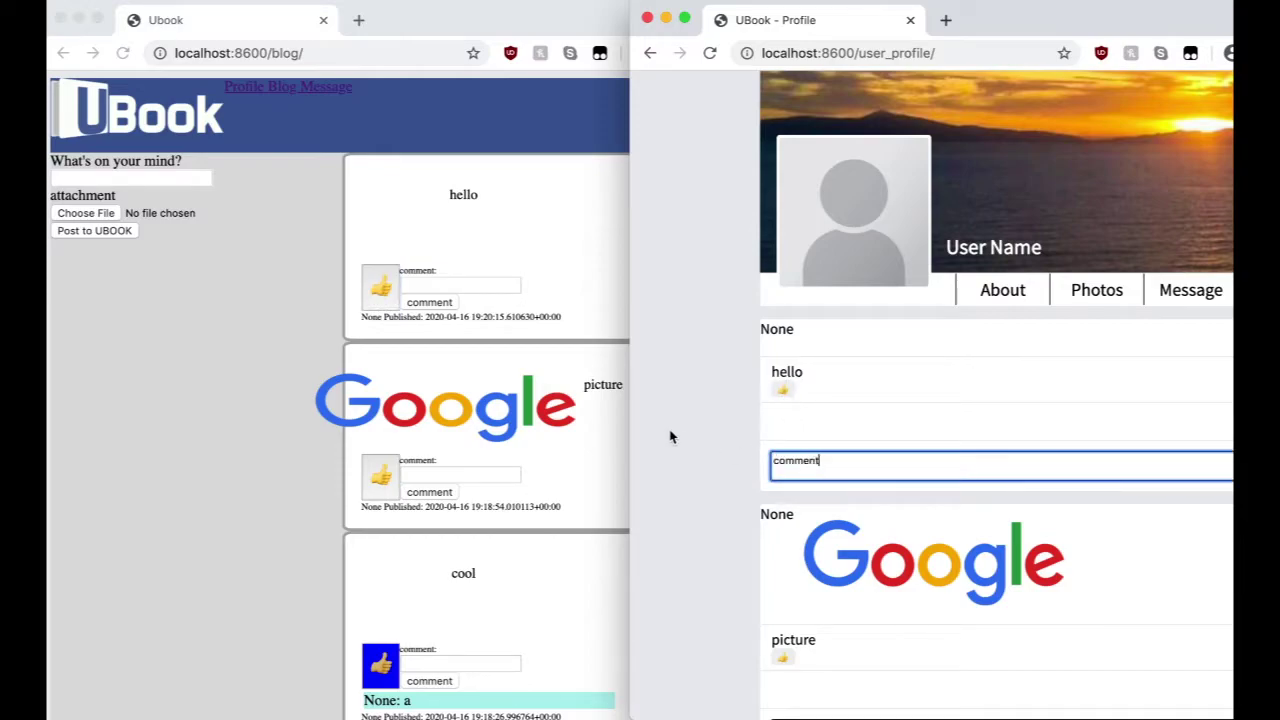
pyautogui.moveTo(630, 428); pyautogui.dragTo(366, 395)
pyautogui.click(270, 432)
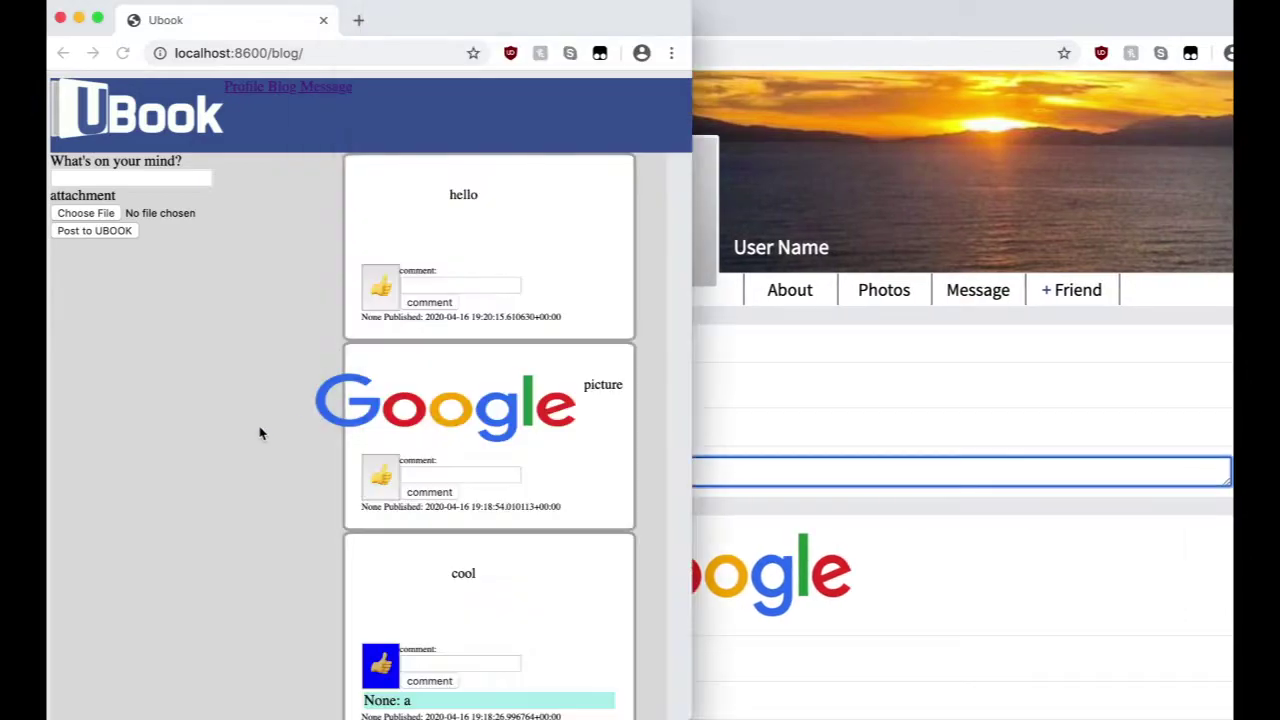
pyautogui.click(693, 418)
pyautogui.click(288, 438)
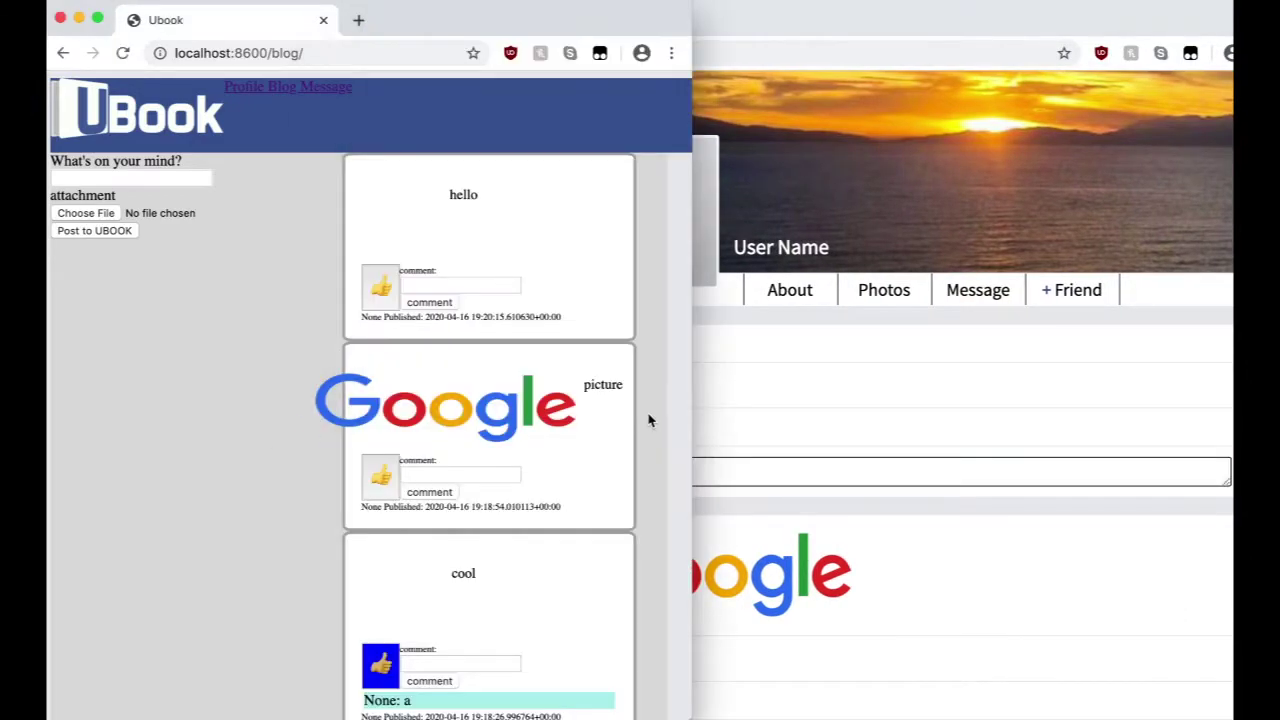
pyautogui.moveTo(693, 416); pyautogui.dragTo(408, 404)
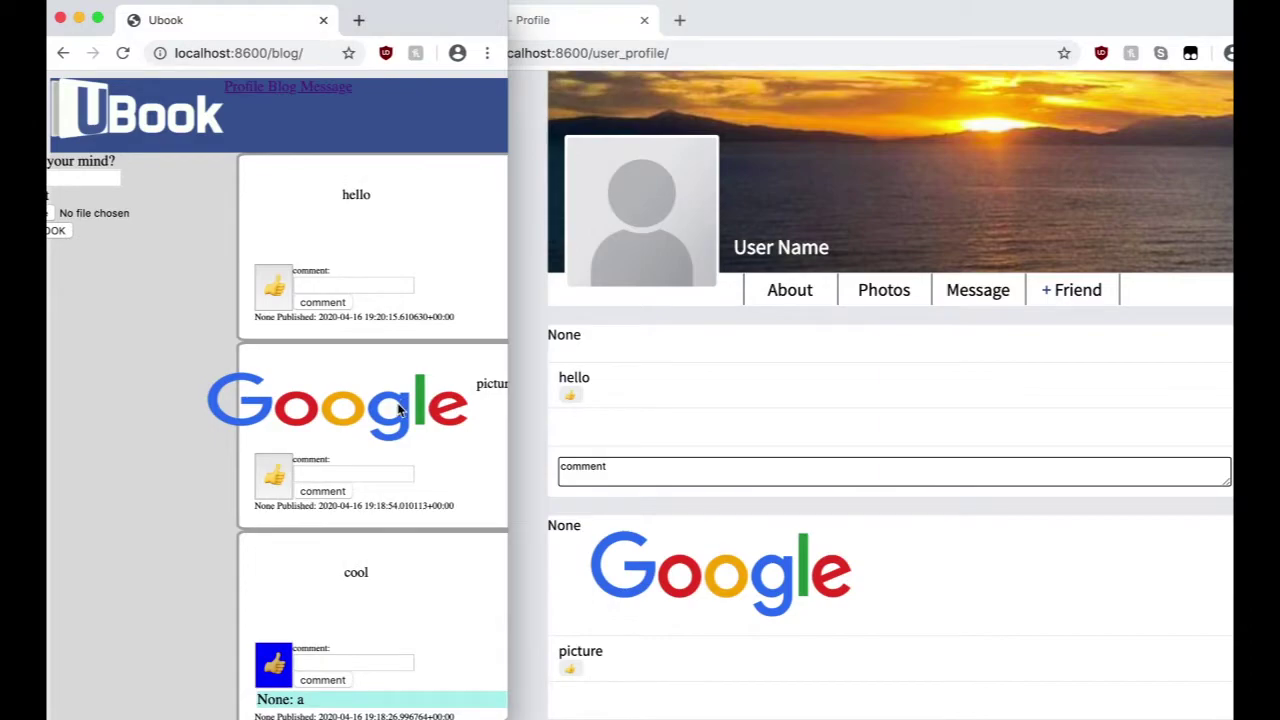
pyautogui.click(912, 477)
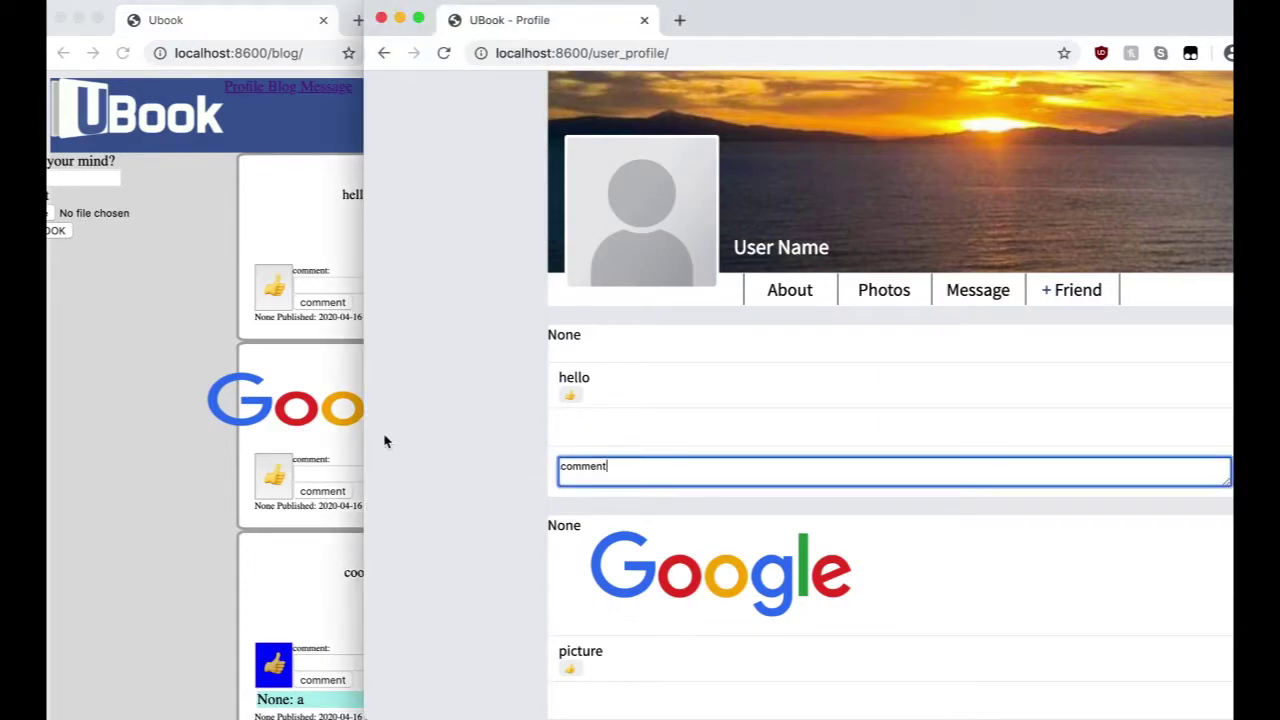
pyautogui.moveTo(361, 435); pyautogui.dragTo(331, 437)
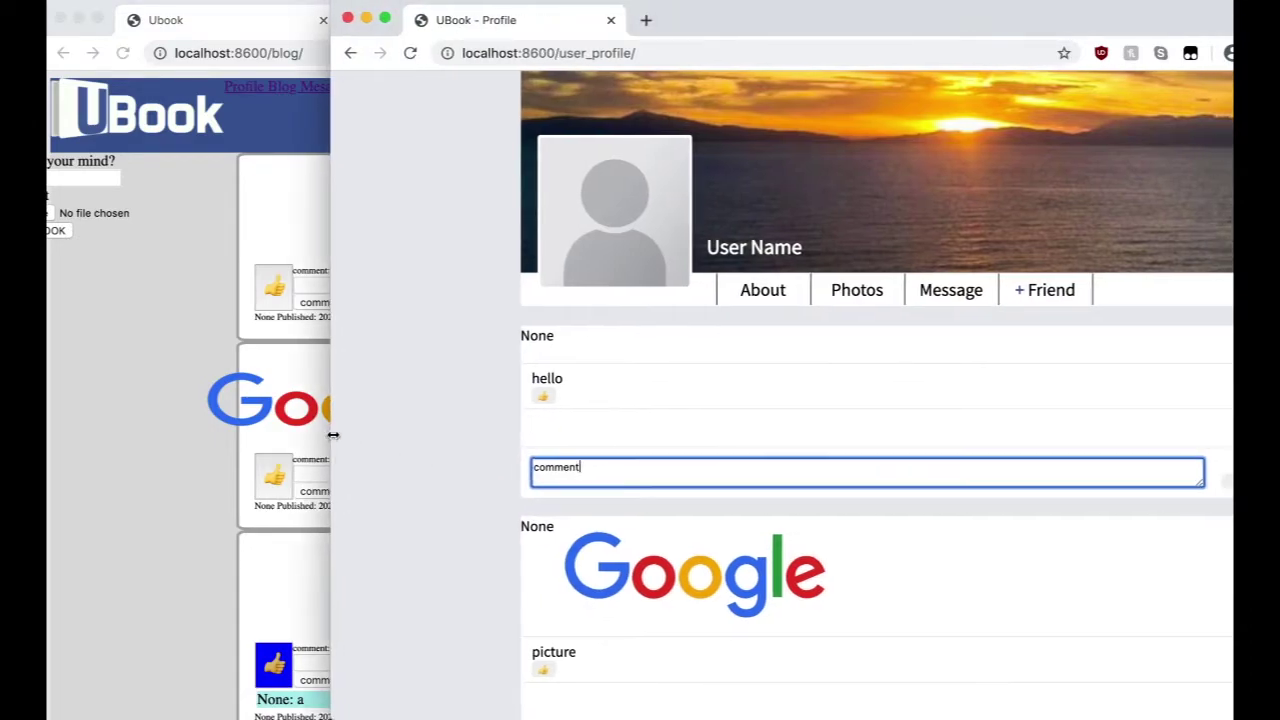
pyautogui.click(1229, 484)
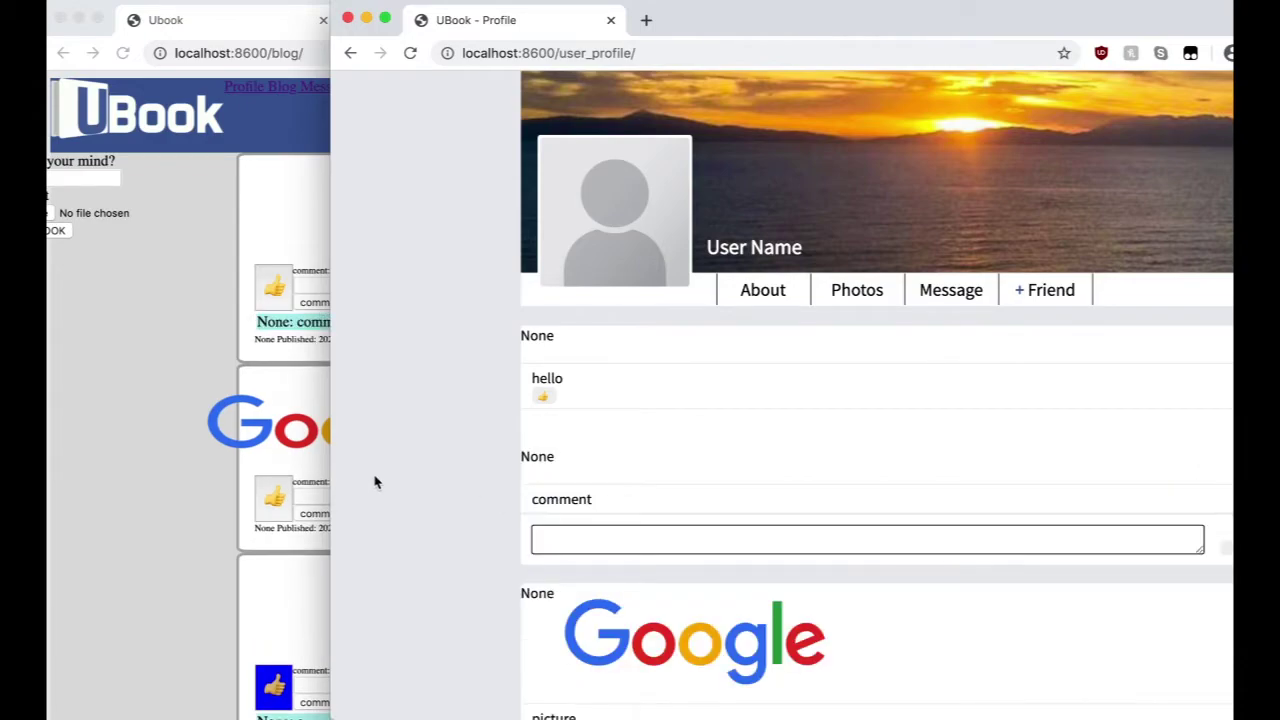
# Narrow the profile window and widen the blog window so both pages can be viewed side by side
pyautogui.moveTo(327, 482); pyautogui.dragTo(565, 447)
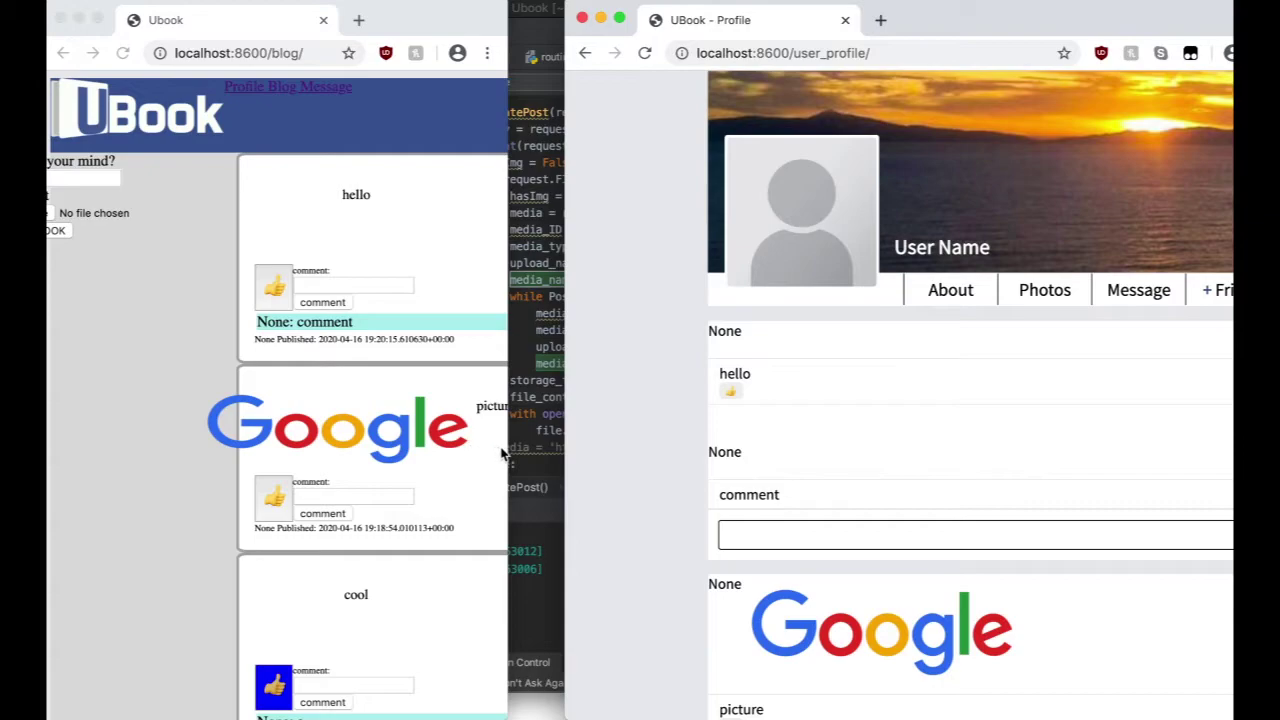
pyautogui.click(507, 452)
pyautogui.moveTo(580, 455); pyautogui.dragTo(603, 449)
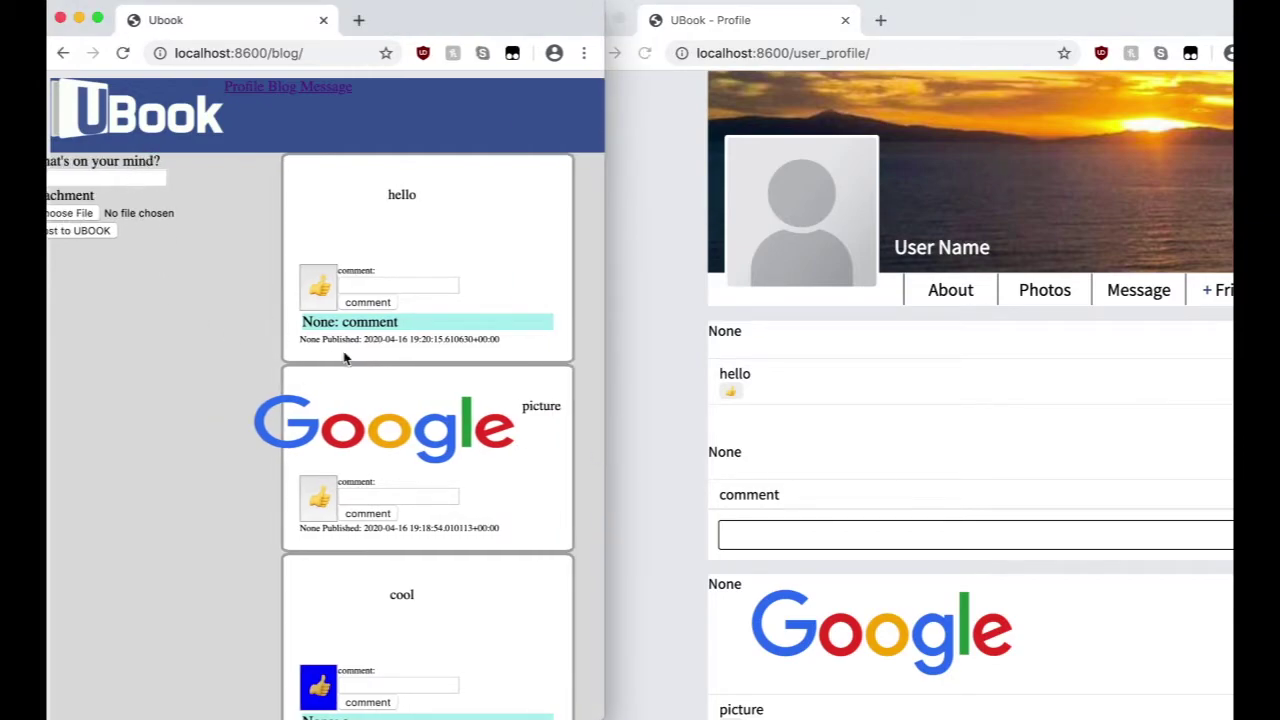
# Submit "comment 2" on the "hello" post from the blog page
pyautogui.click(412, 288)
pyautogui.write('comment 2')
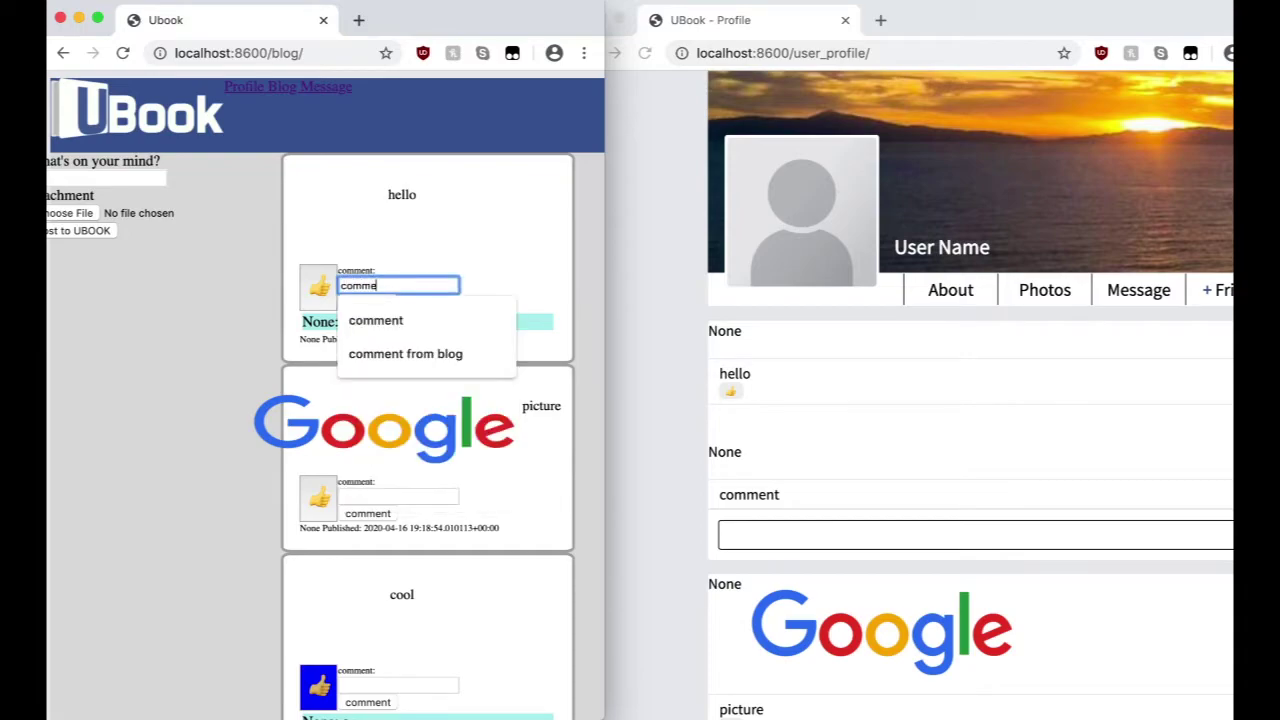
pyautogui.click(379, 309)
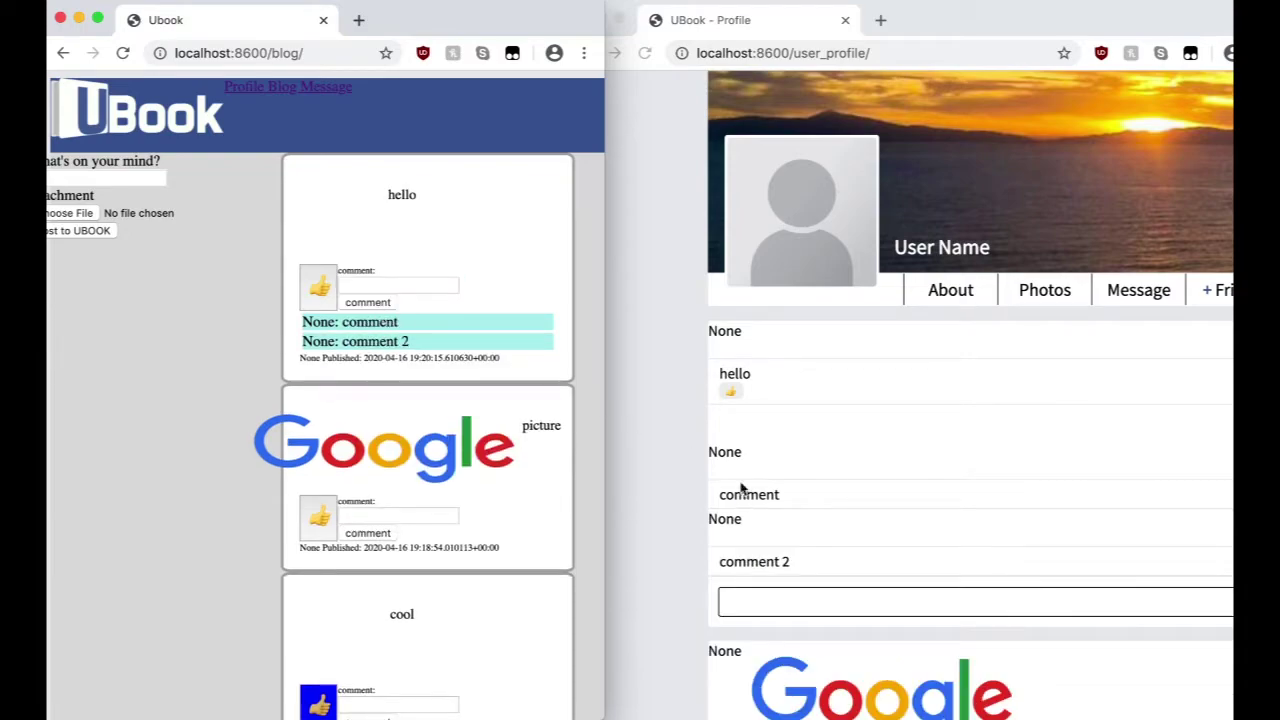
# Like the "hello" post from the profile page
pyautogui.scroll(-3, 735, 495)
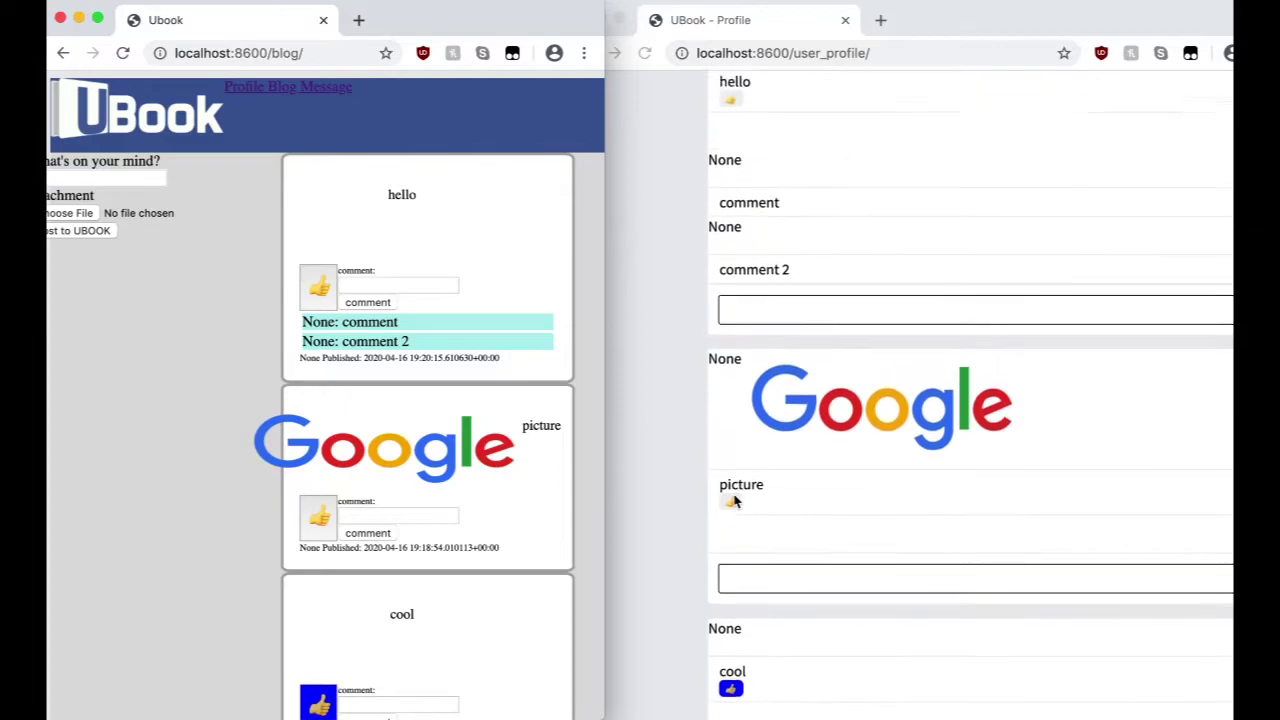
pyautogui.scroll(5, 735, 500)
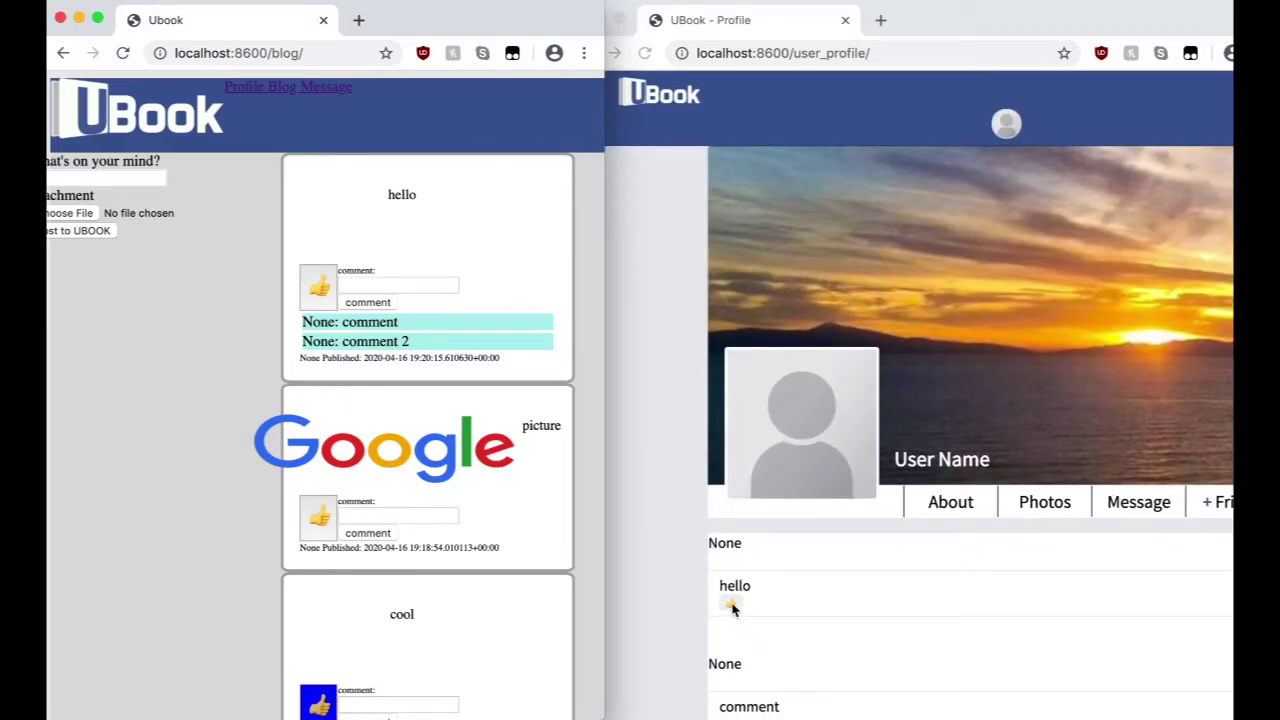
pyautogui.click(732, 608)
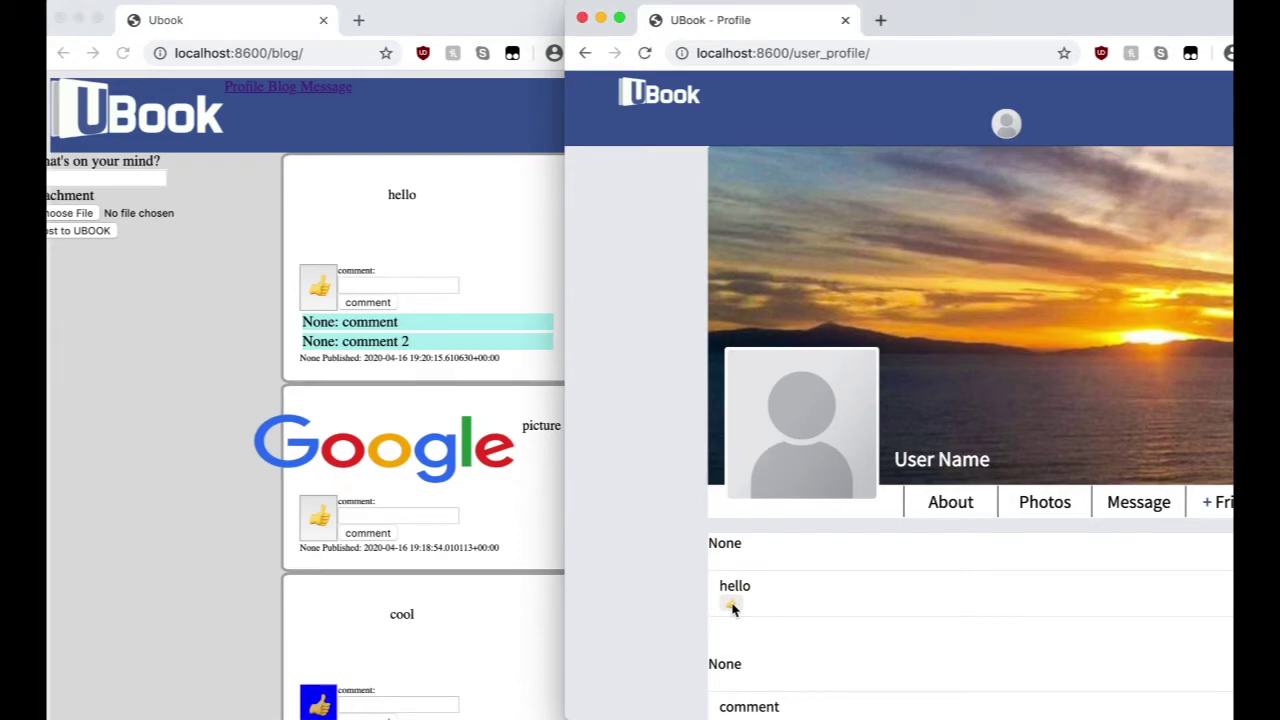
pyautogui.click(732, 606)
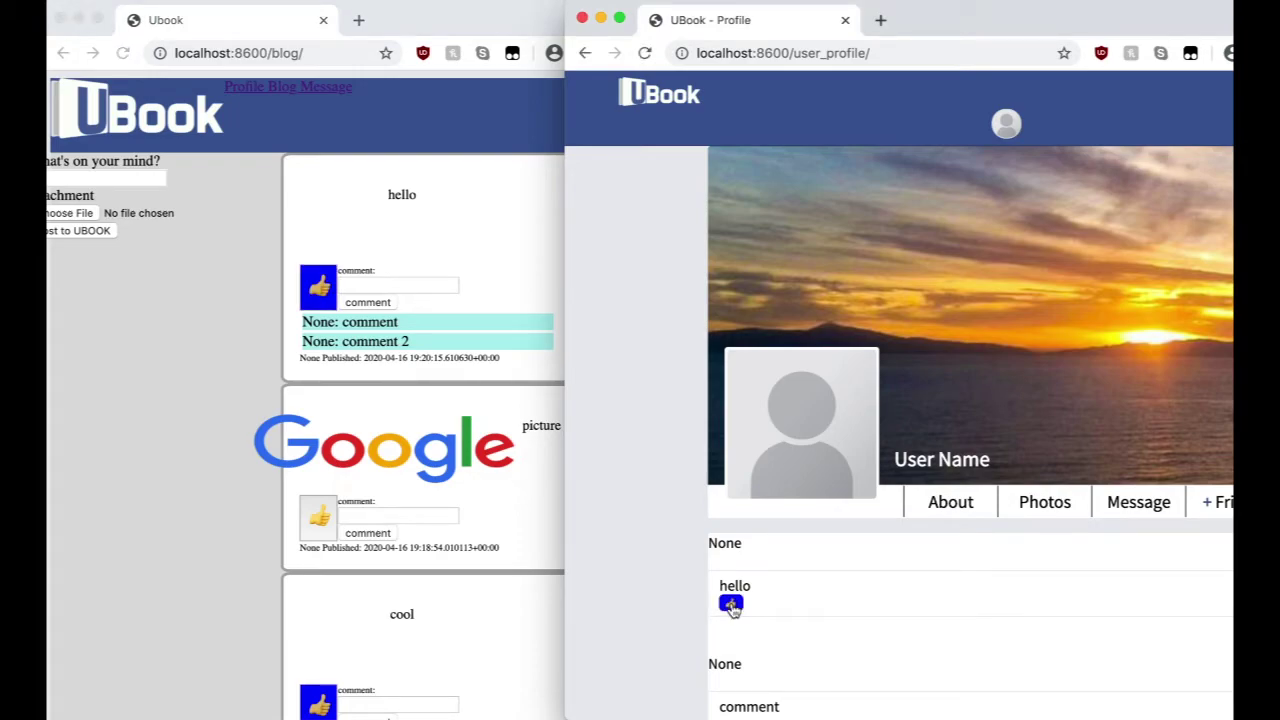
# Reload the blog page and the profile page to check that the post, comments and like persist
pyautogui.click(485, 488)
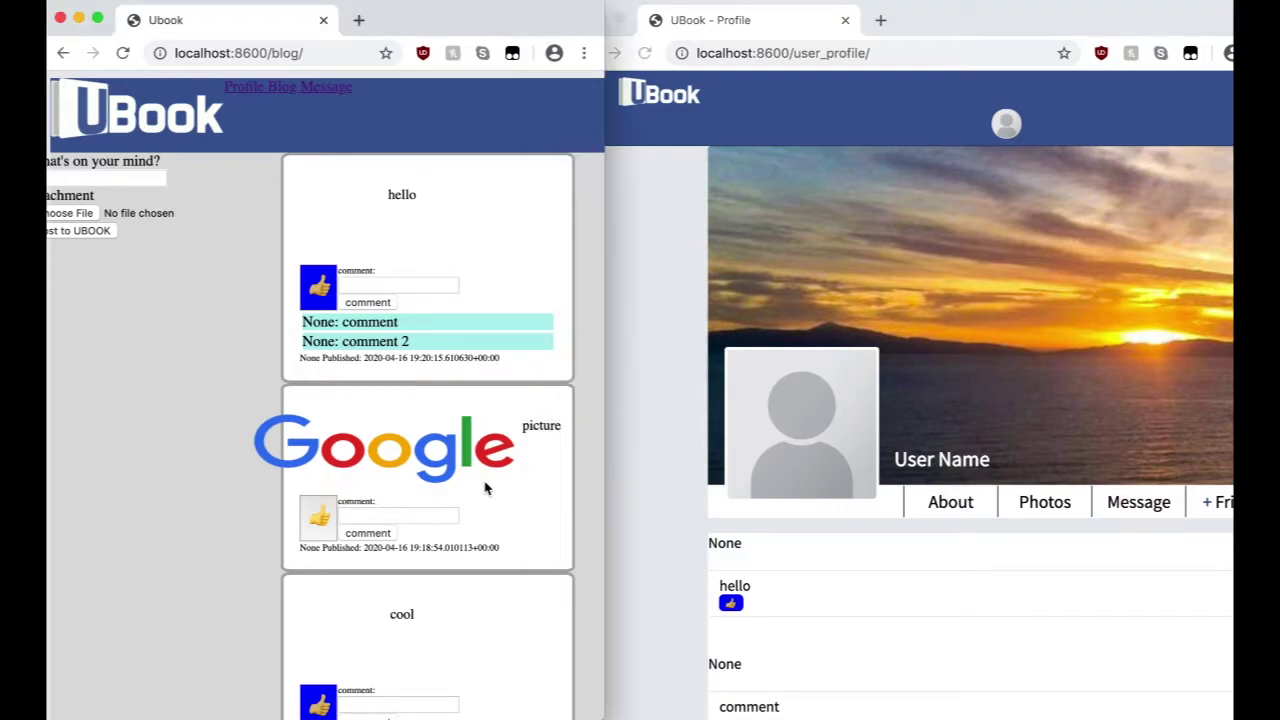
pyautogui.press('super+r')
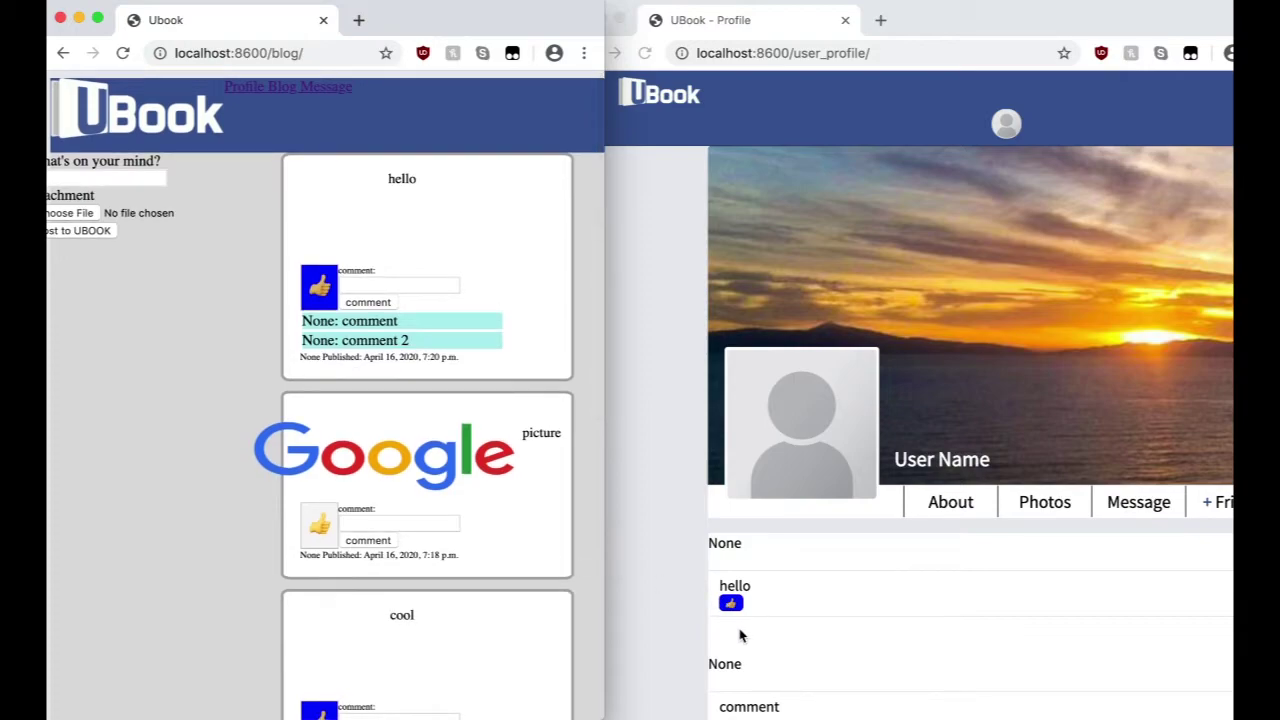
pyautogui.click(740, 636)
pyautogui.press('super+r')
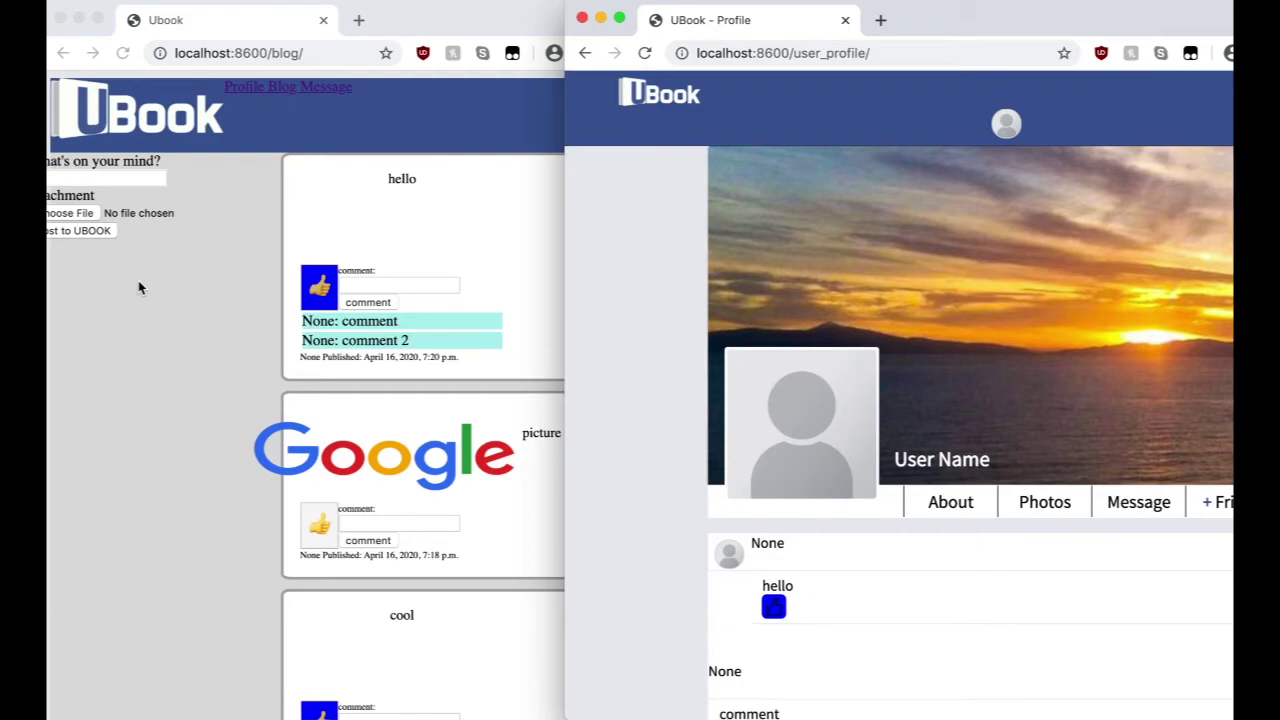
# Enter "picture" as the new post's text on the blog page and widen the blog window to show the whole form
pyautogui.click(137, 181)
pyautogui.click(106, 181)
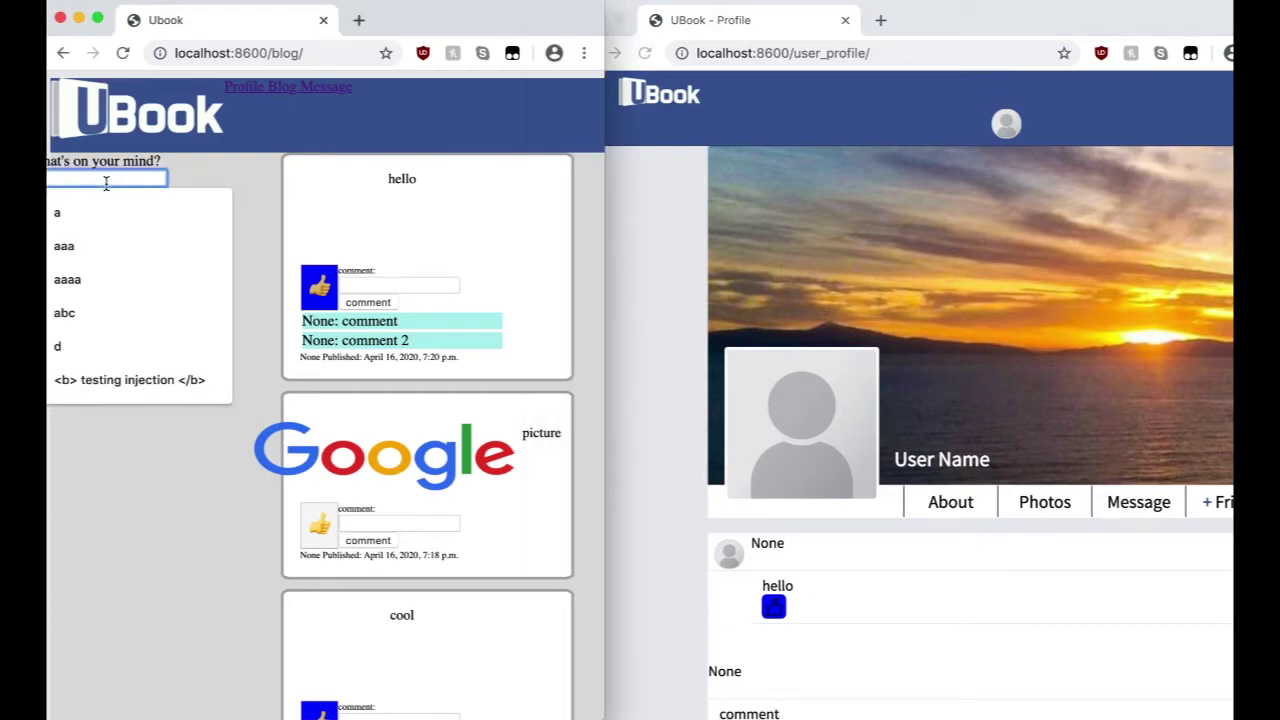
pyautogui.press('Escape')
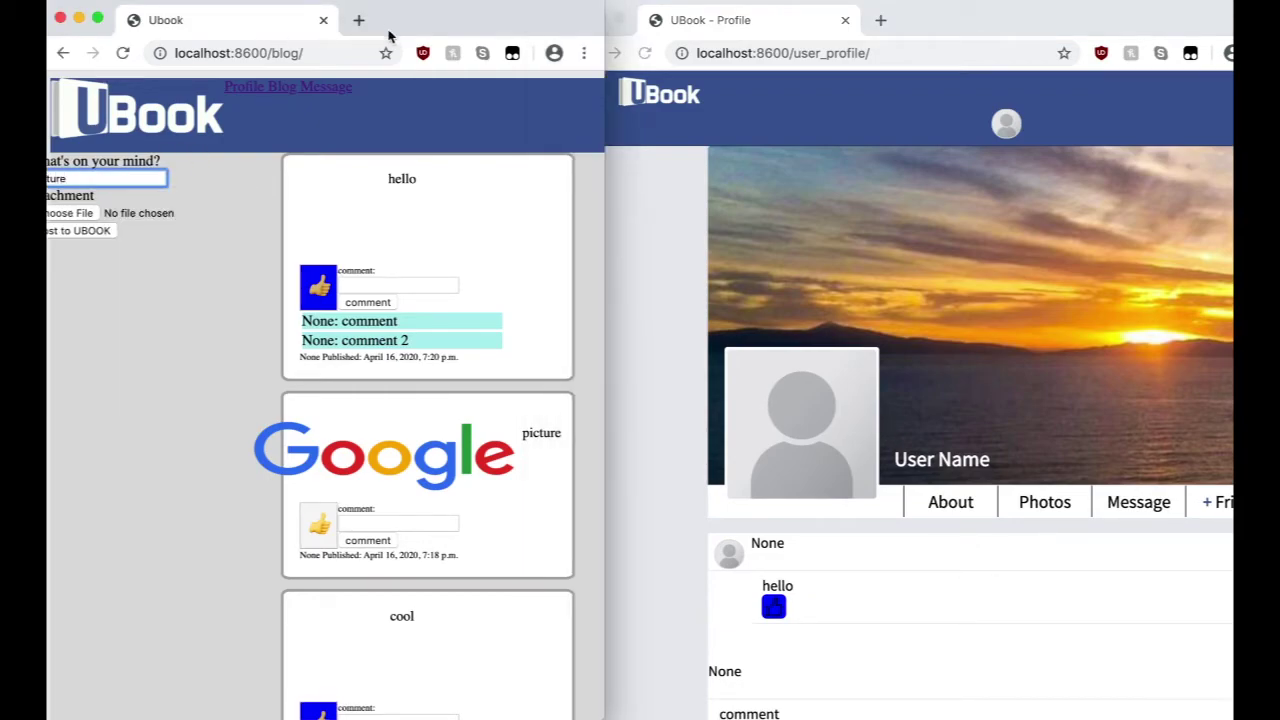
pyautogui.moveTo(389, 36); pyautogui.dragTo(419, 20)
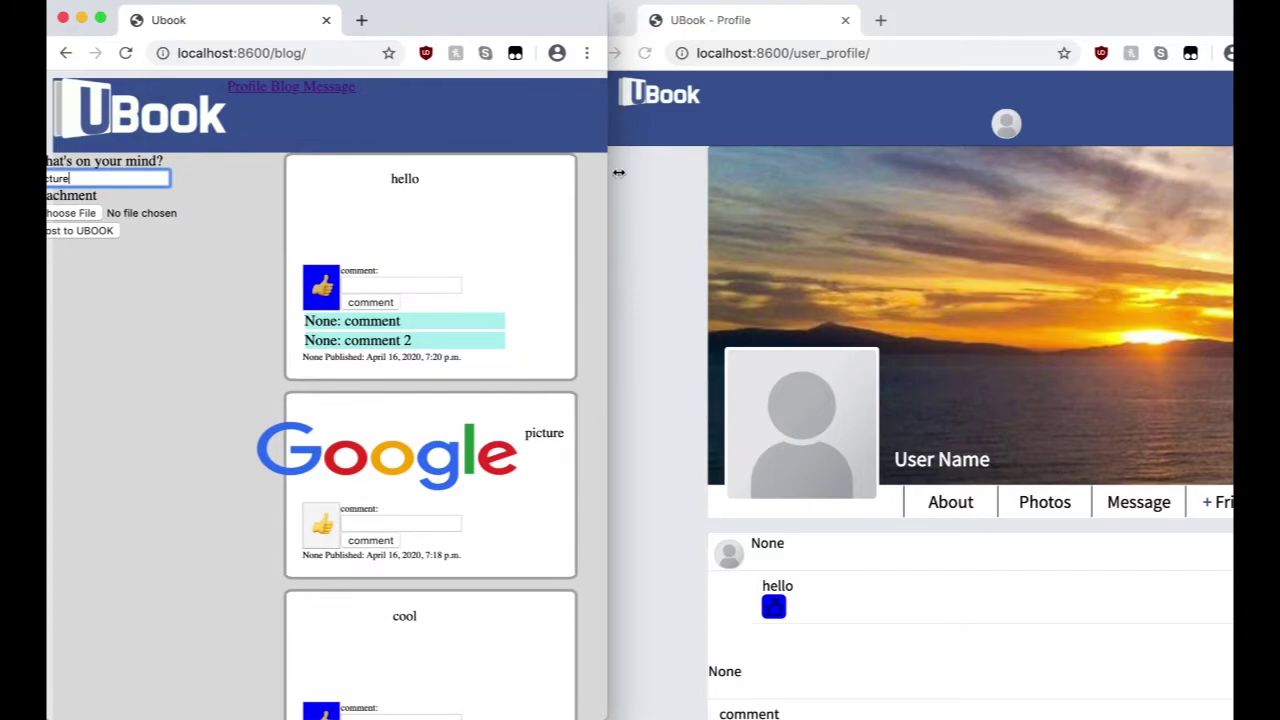
pyautogui.moveTo(607, 170); pyautogui.dragTo(666, 168)
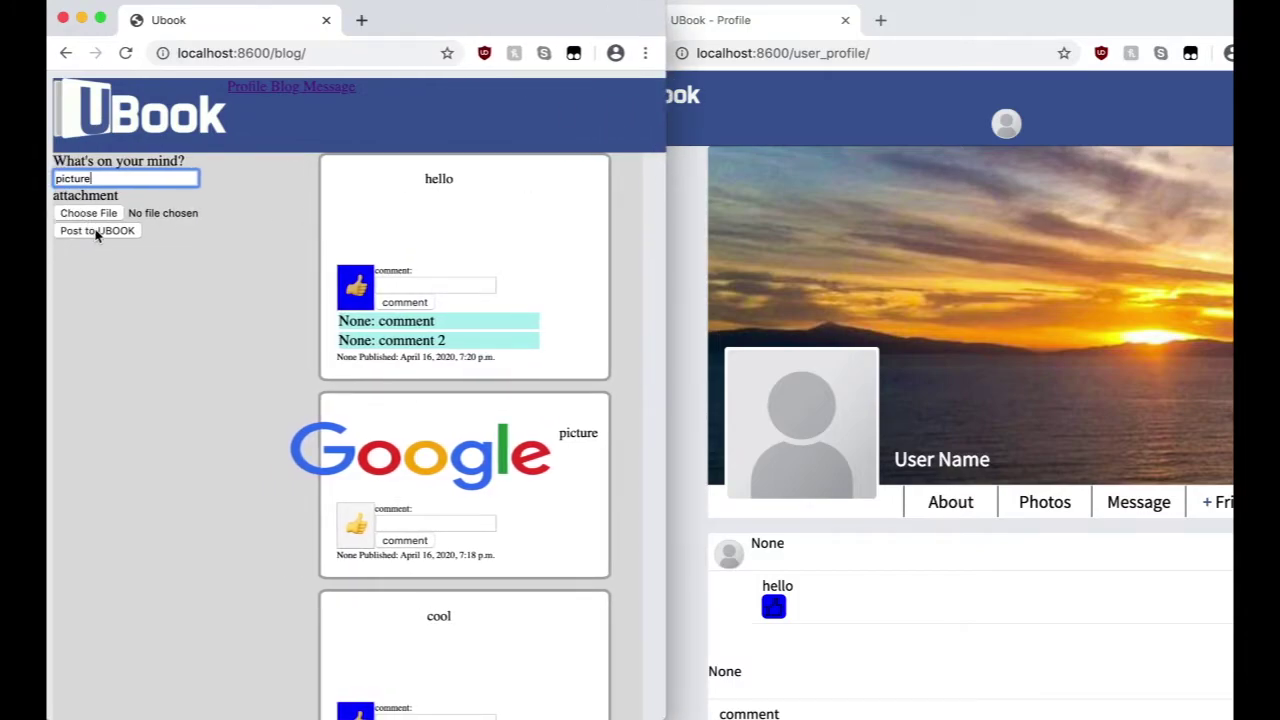
# Attach icon.png from the Desktop folder to the new post and publish it
pyautogui.click(112, 216)
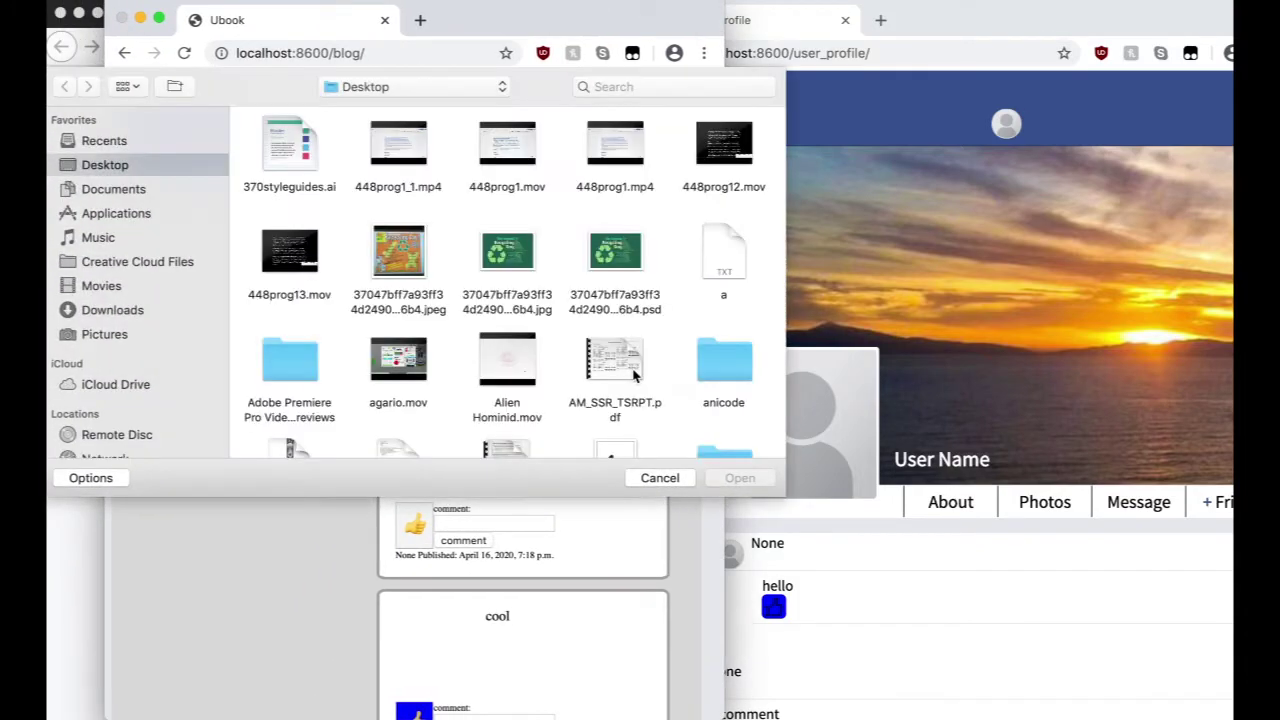
pyautogui.scroll(-5, 633, 373)
pyautogui.click(740, 432)
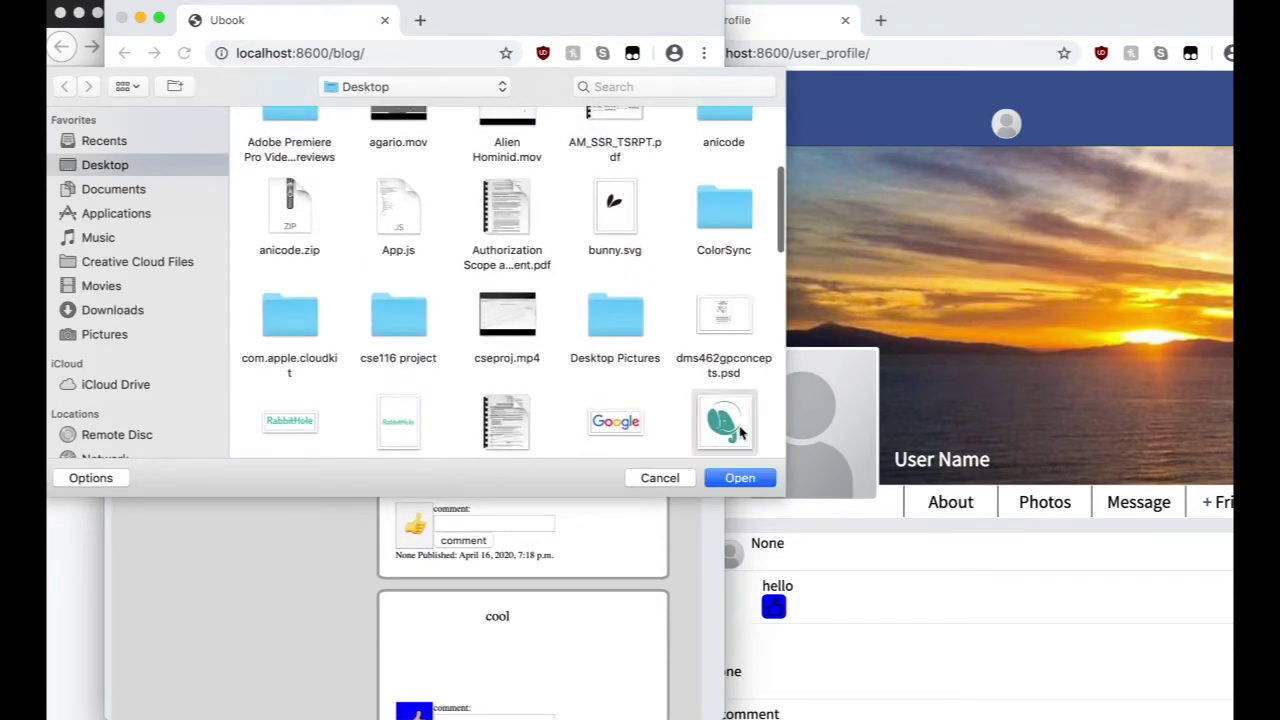
pyautogui.click(740, 478)
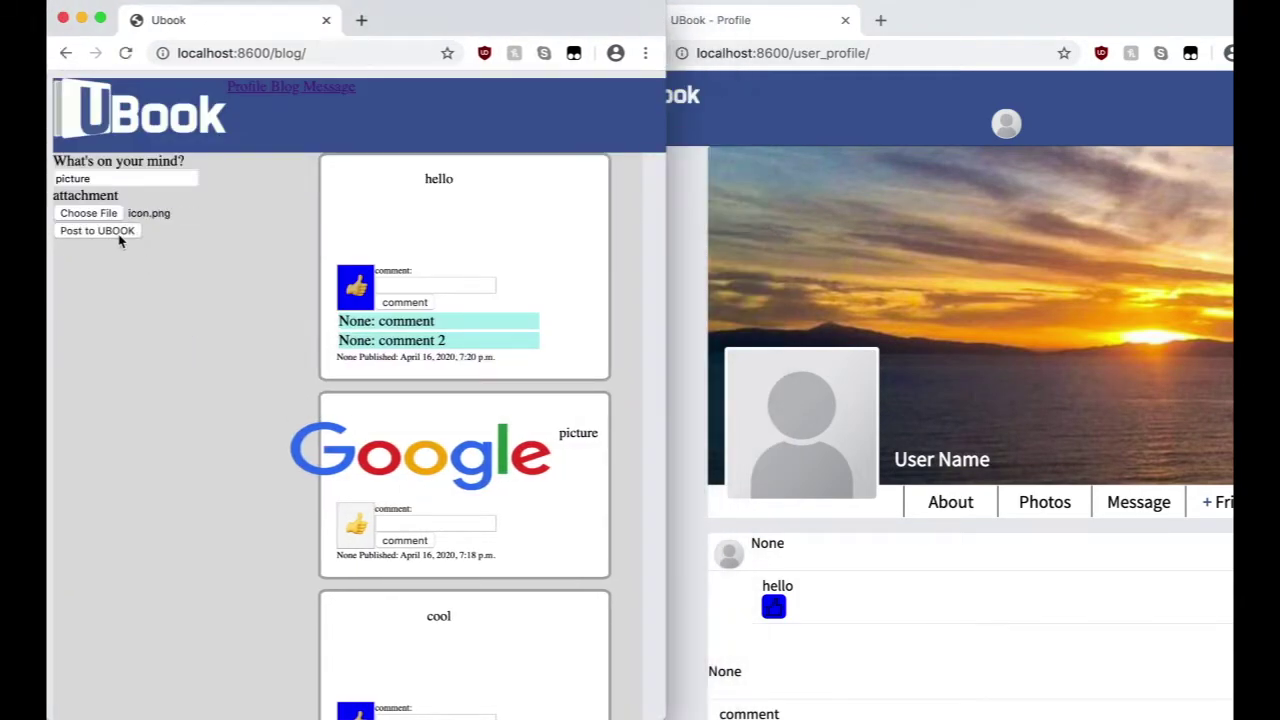
pyautogui.click(115, 231)
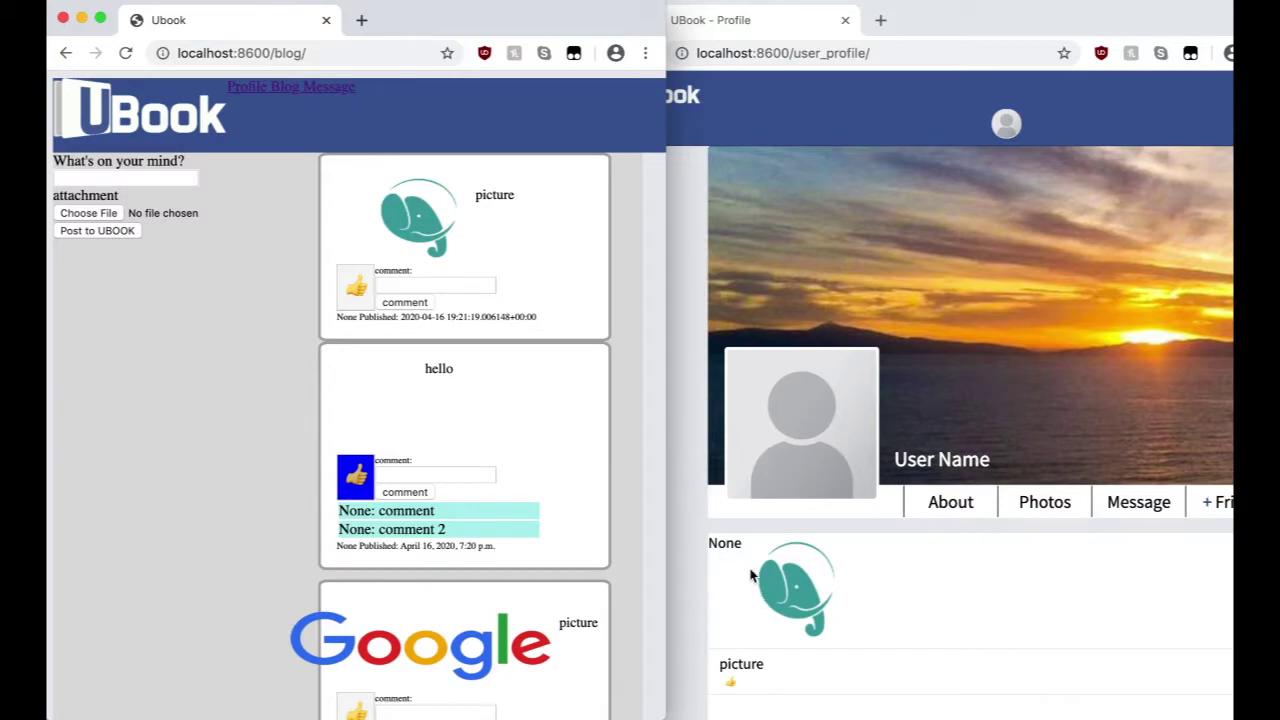
# Reload the blog and profile pages and look through the profile's posts for the new picture
pyautogui.moveTo(825, 705)
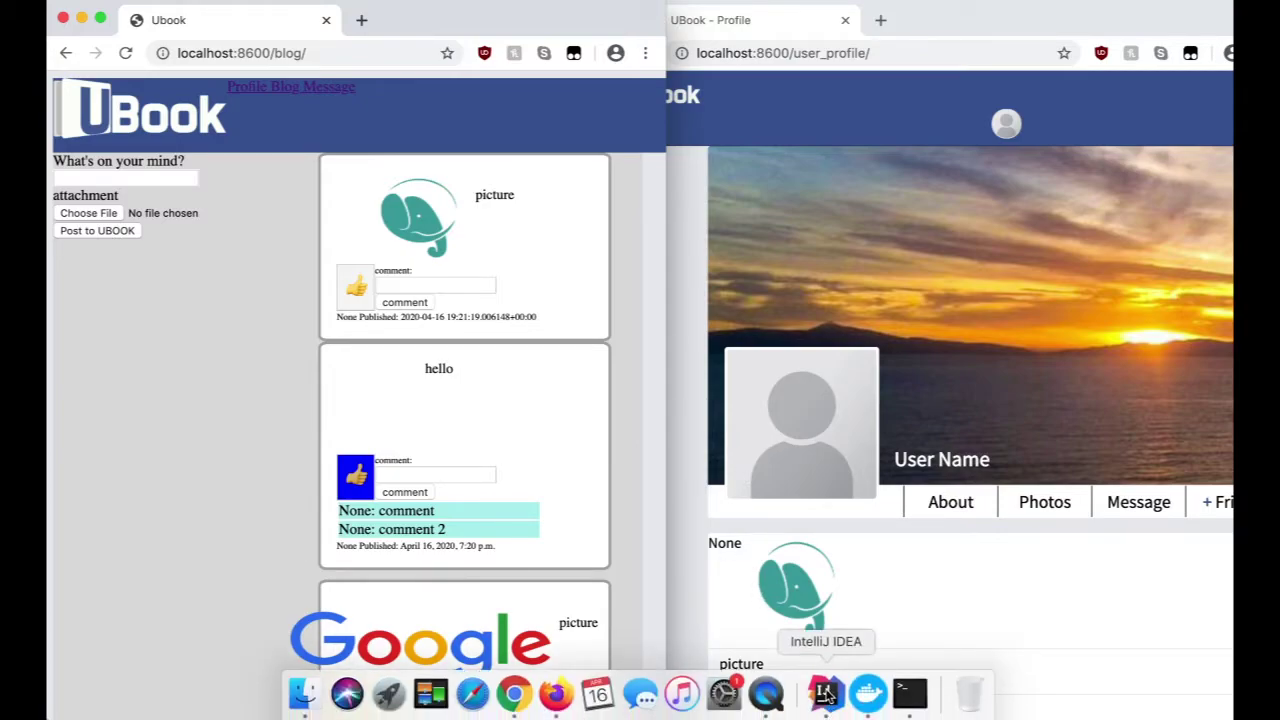
pyautogui.press('super+r')
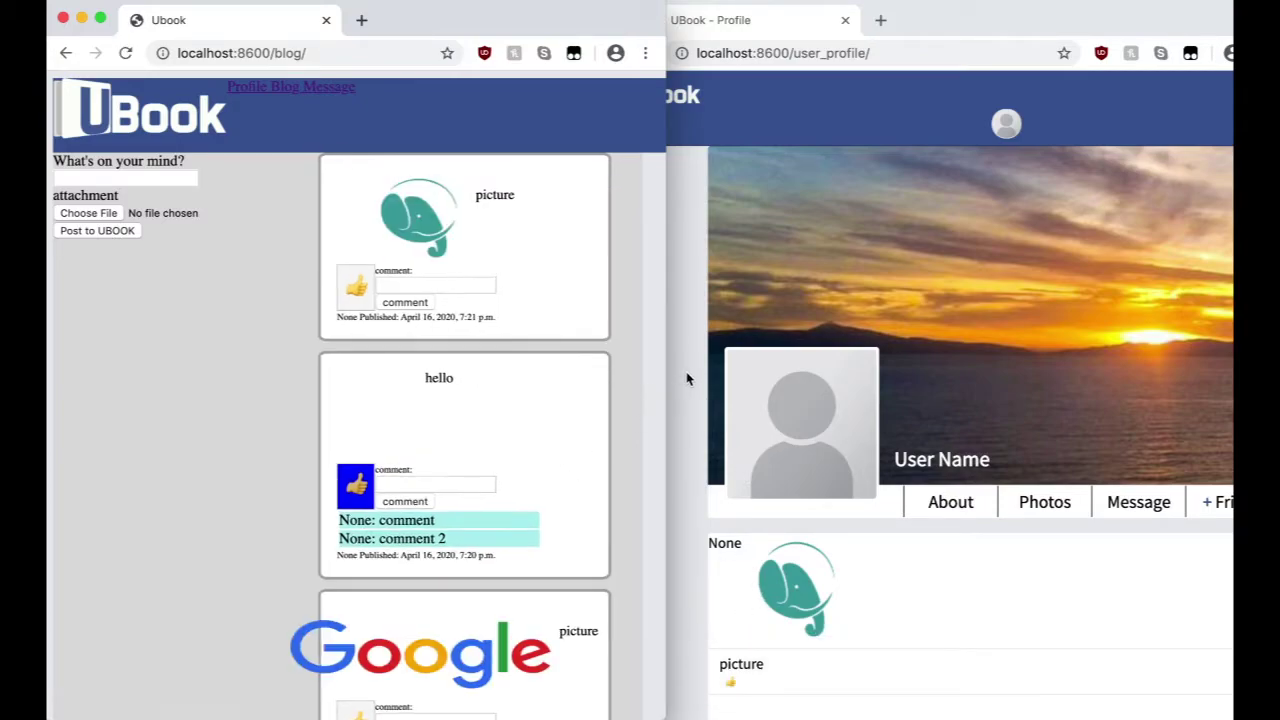
pyautogui.click(686, 376)
pyautogui.press('super+r')
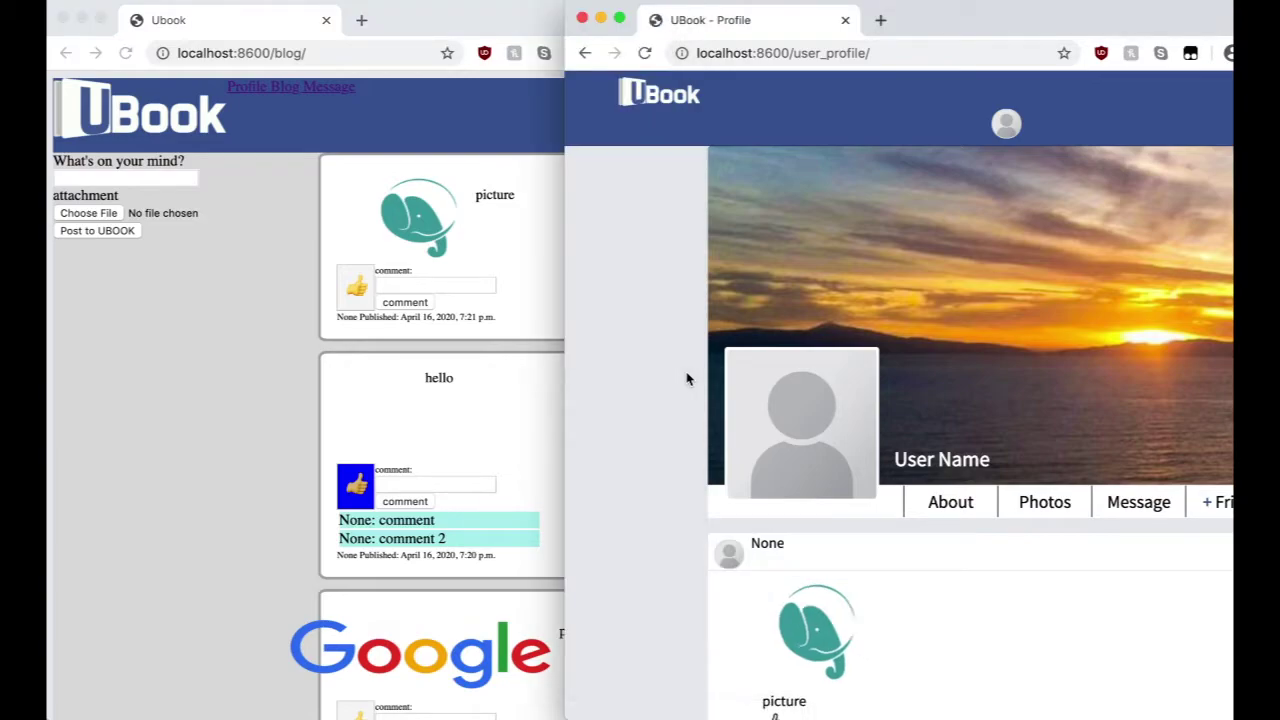
pyautogui.scroll(-10, 717, 480)
pyautogui.scroll(10, 717, 480)
# Open localhost:8600/blog in the profile window
pyautogui.moveTo(791, 55); pyautogui.dragTo(914, 60)
pyautogui.write('blog')
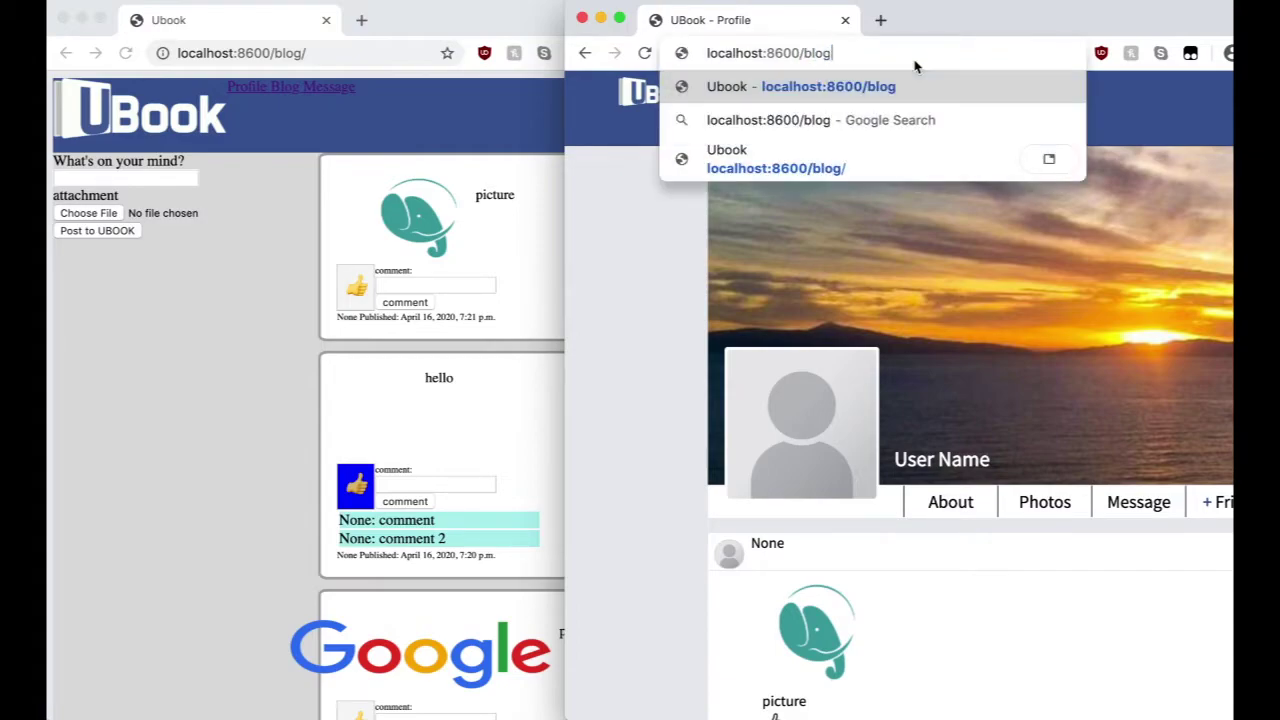
pyautogui.press('Return')
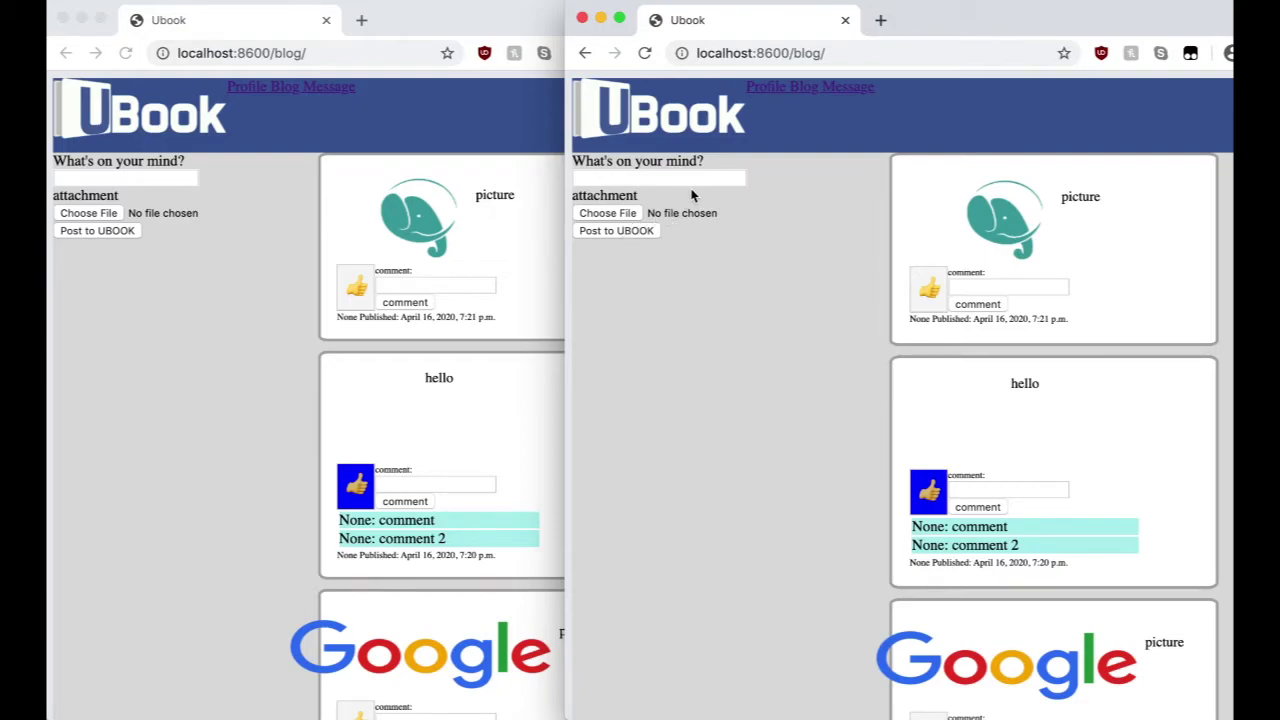
# Publish a new blog post with the text "<b> testing injection </b>"
pyautogui.click(714, 177)
pyautogui.write('hi')
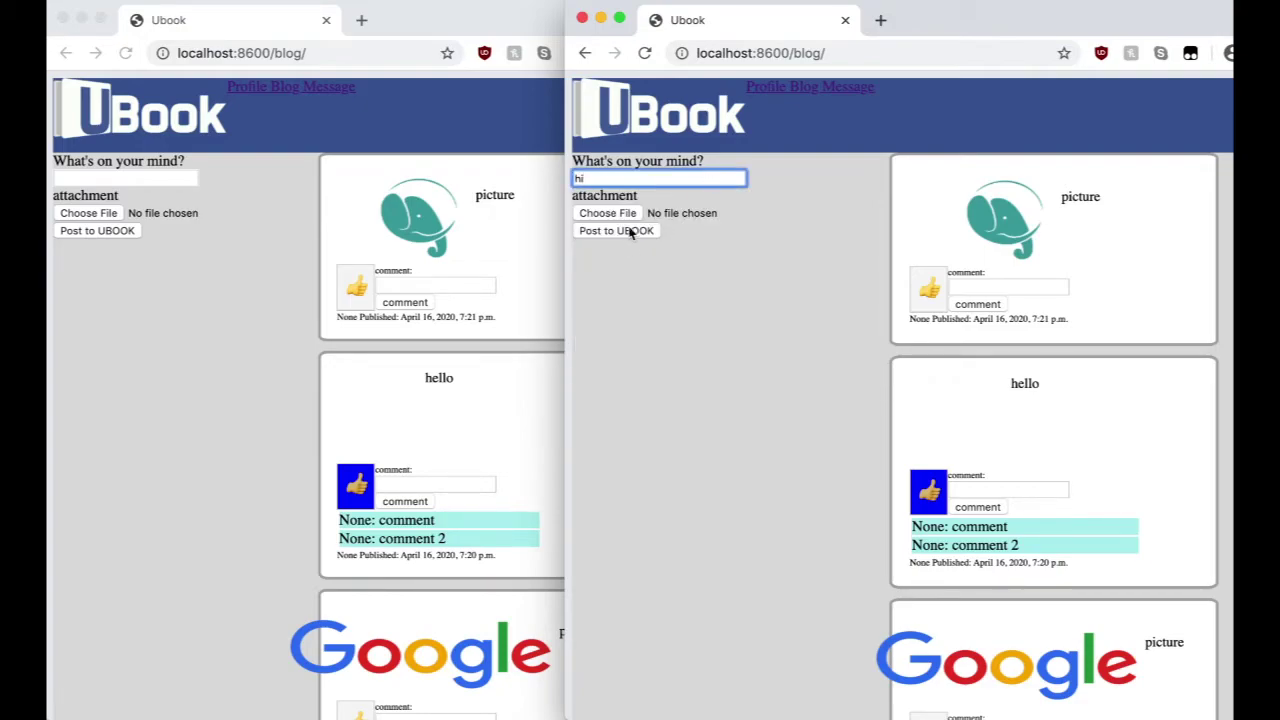
pyautogui.press('BackSpace')
pyautogui.press('BackSpace')
pyautogui.write('<b')
pyautogui.press('Down')
pyautogui.press('Return')
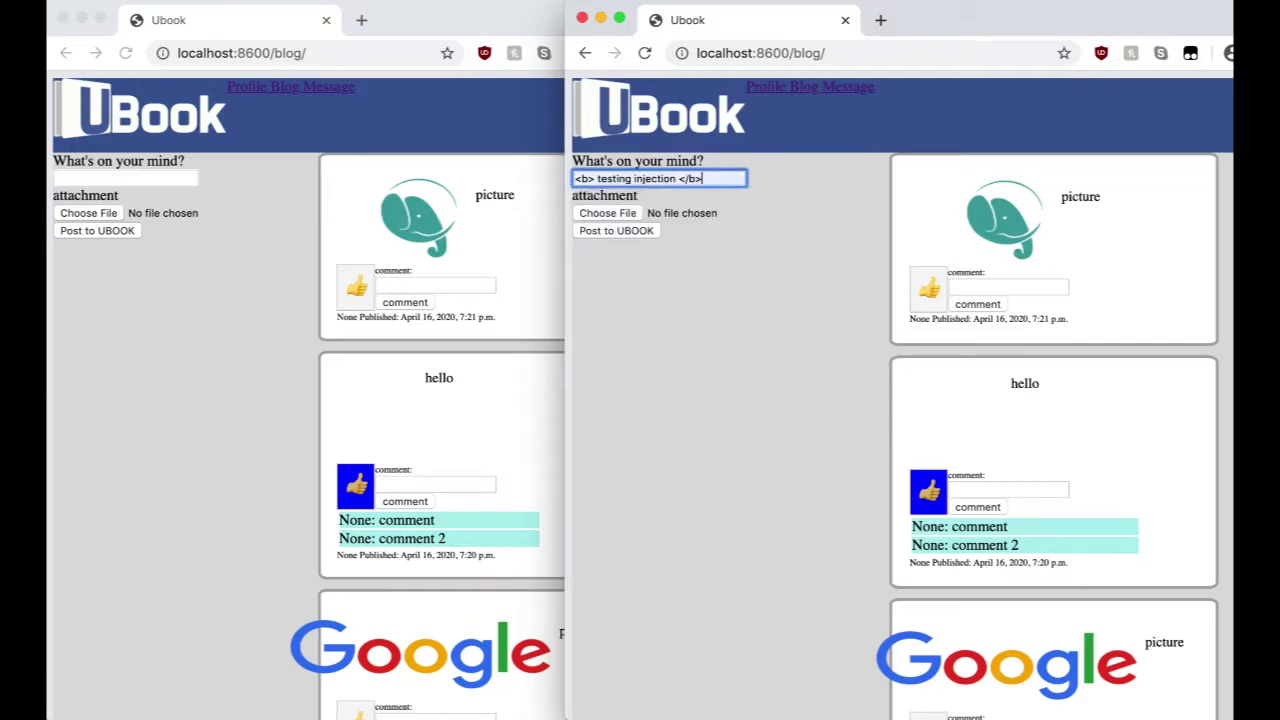
pyautogui.click(640, 231)
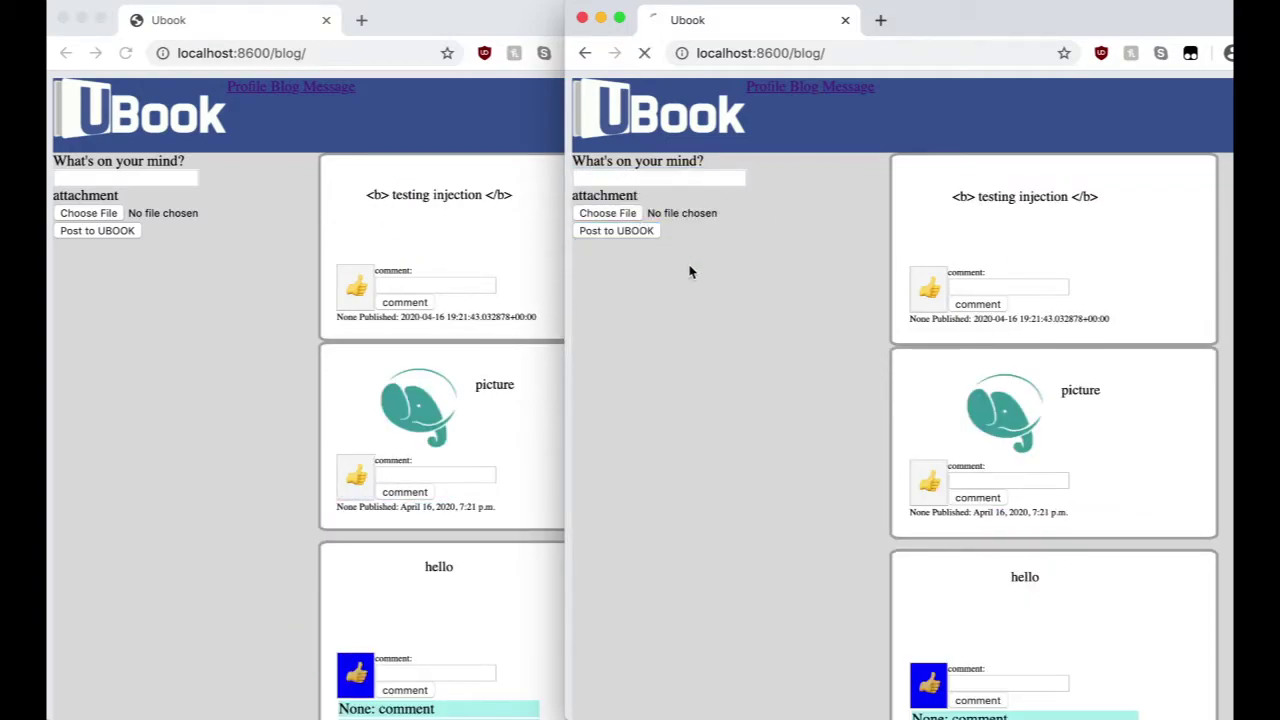
# Open localhost:8600/user_profile in both browser windows
pyautogui.click(244, 407)
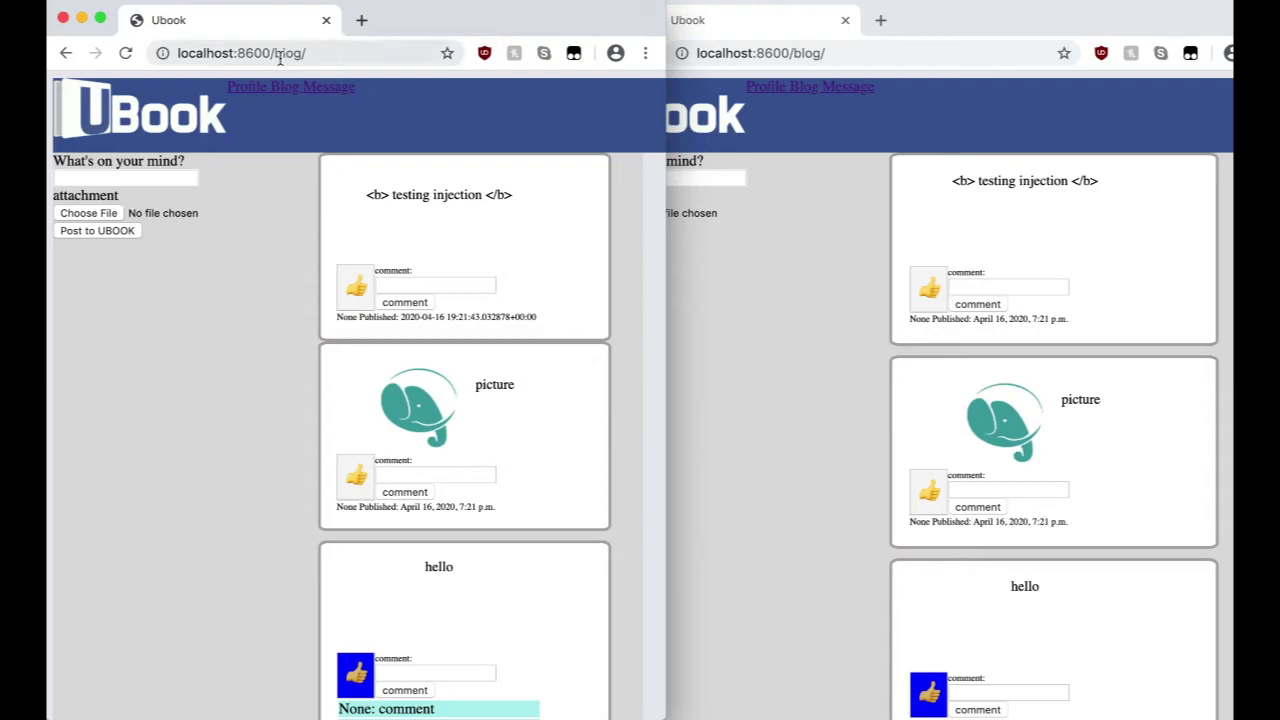
pyautogui.moveTo(276, 55); pyautogui.dragTo(318, 55)
pyautogui.write('us')
pyautogui.press('Return')
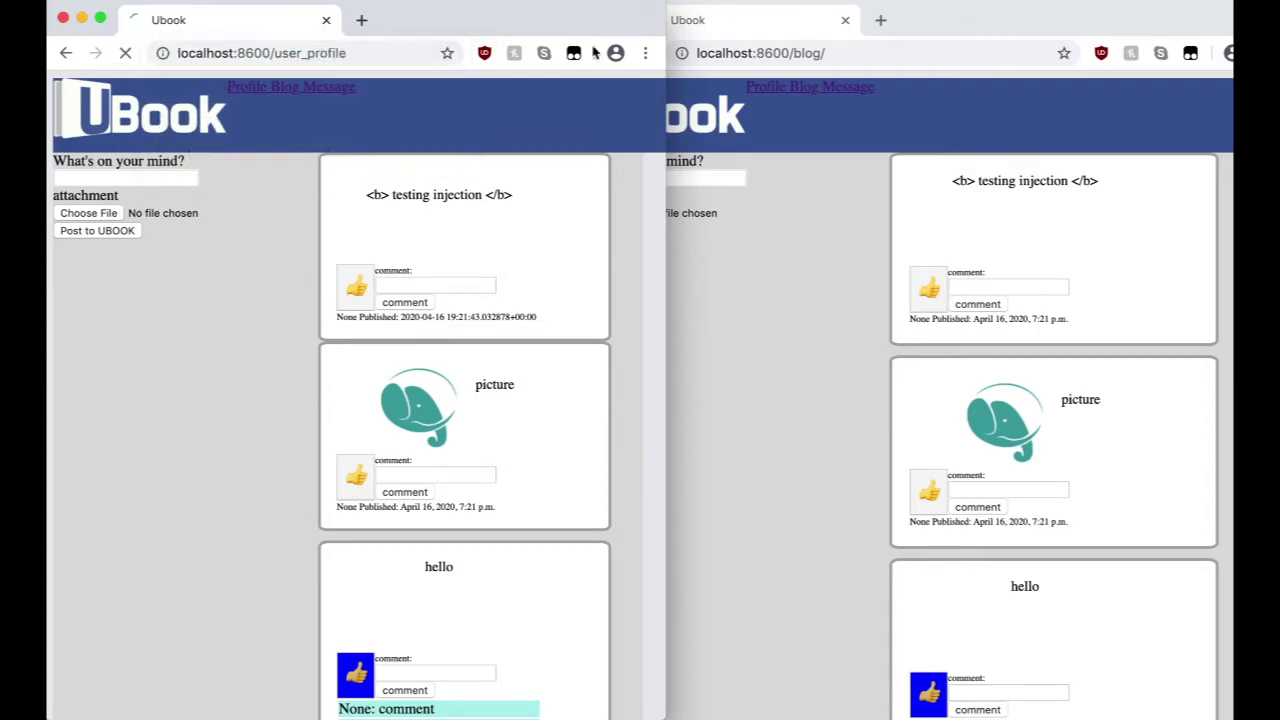
pyautogui.click(794, 53)
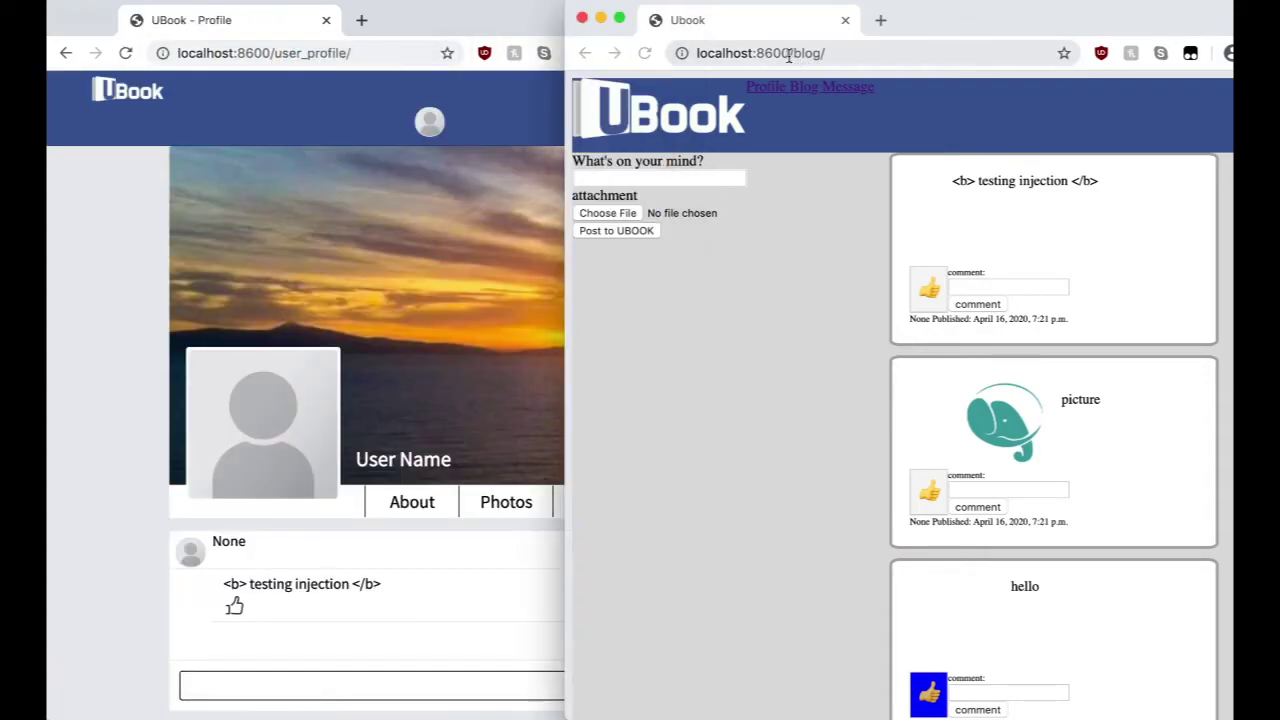
pyautogui.click(790, 53)
pyautogui.click(795, 55)
pyautogui.moveTo(794, 55); pyautogui.dragTo(866, 57)
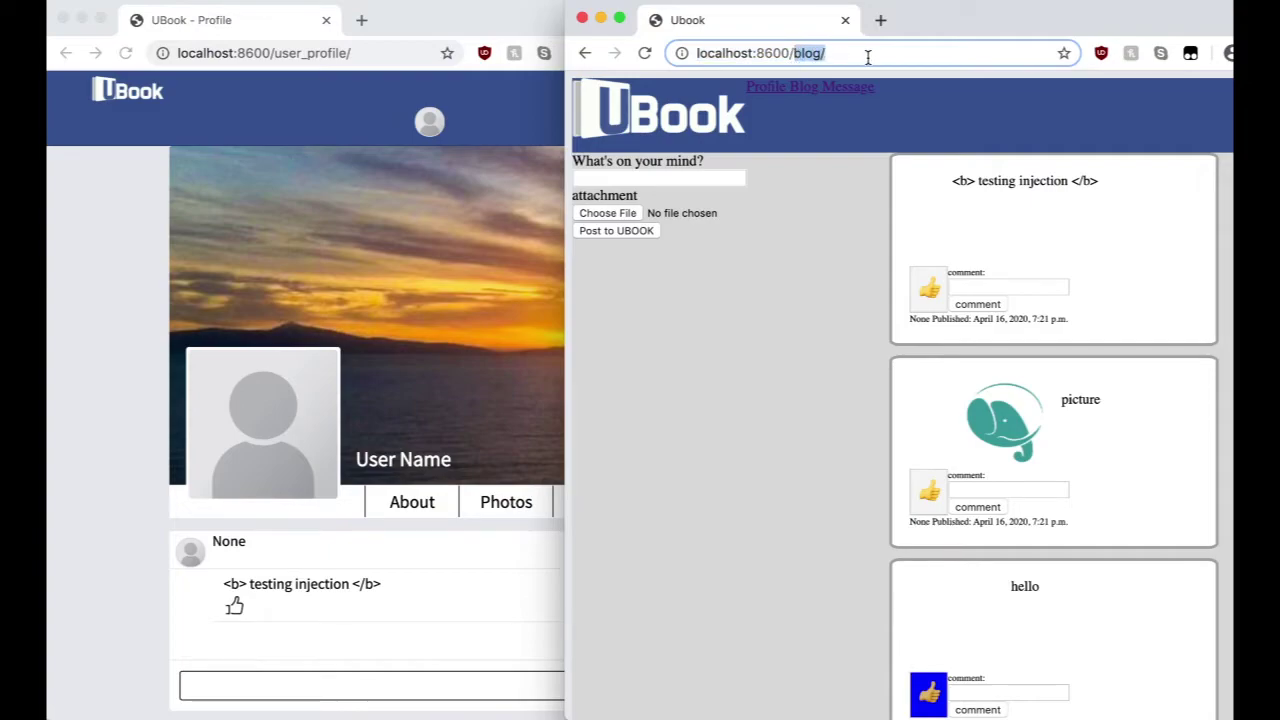
pyautogui.write('use')
pyautogui.press('Return')
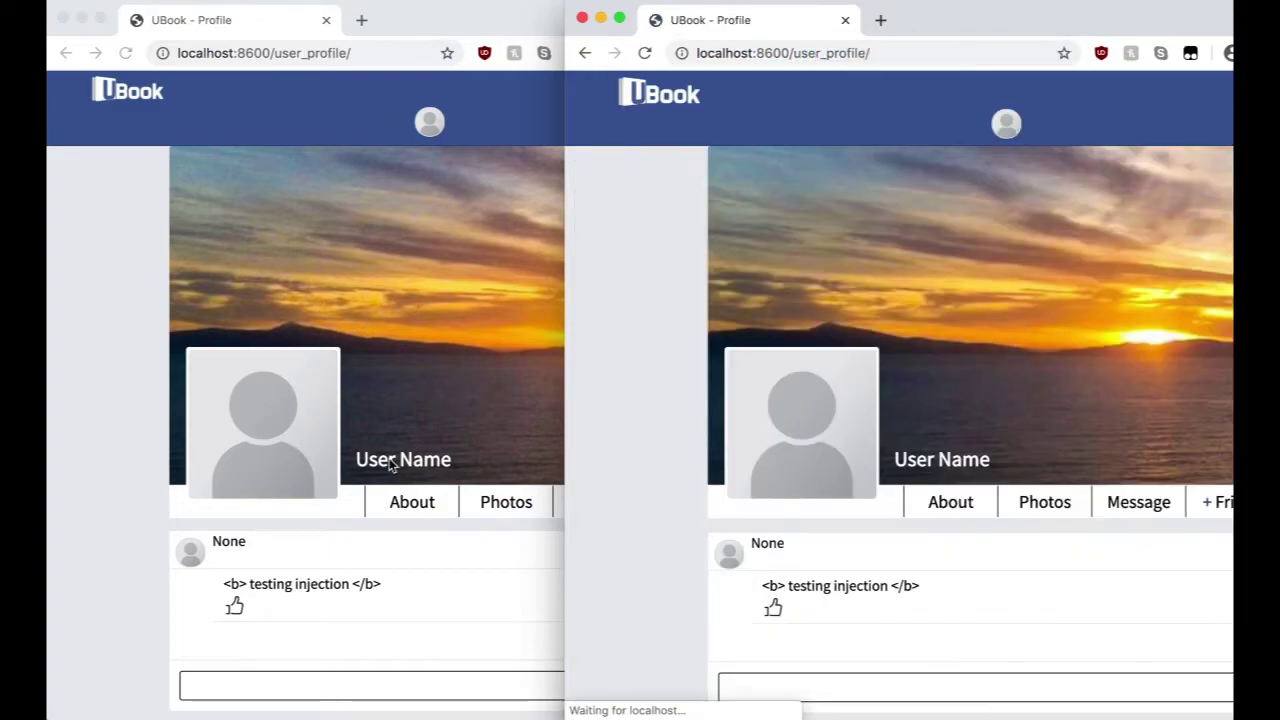
# Like the "<b> testing injection </b>" post on the profile page
pyautogui.scroll(-3, 300, 673)
pyautogui.scroll(-2, 300, 673)
pyautogui.scroll(2, 360, 654)
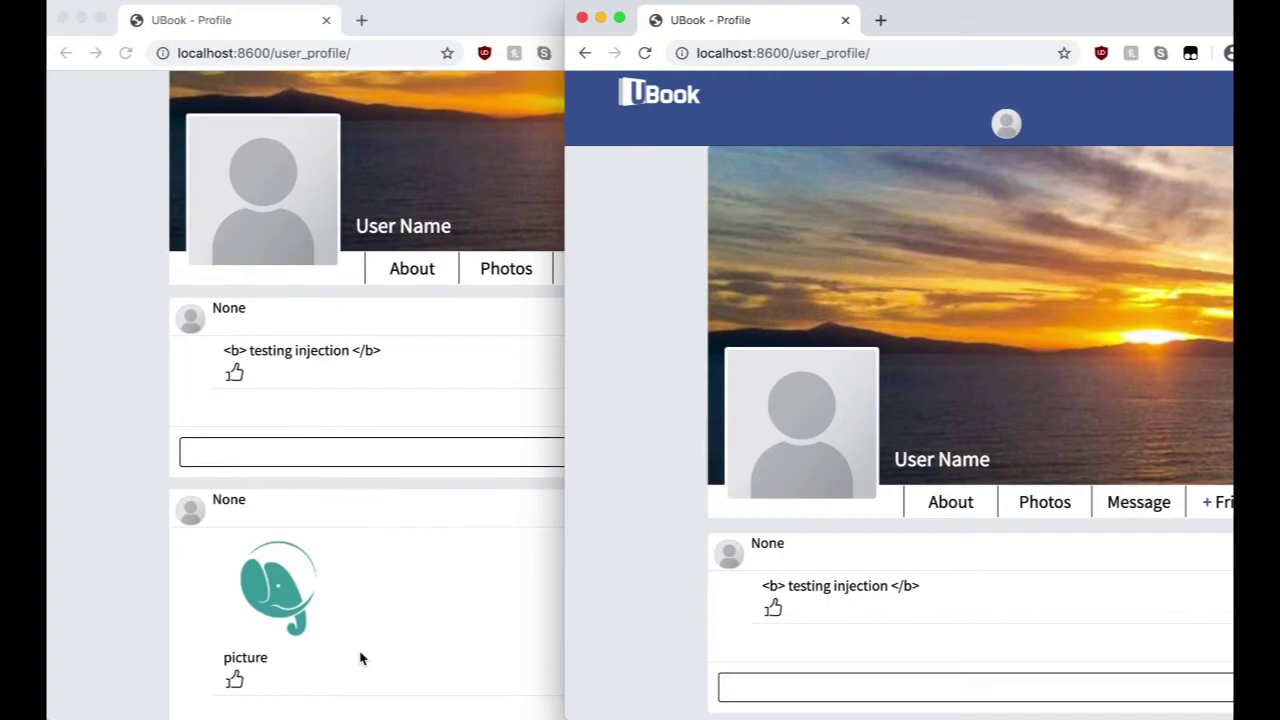
pyautogui.scroll(-4, 683, 557)
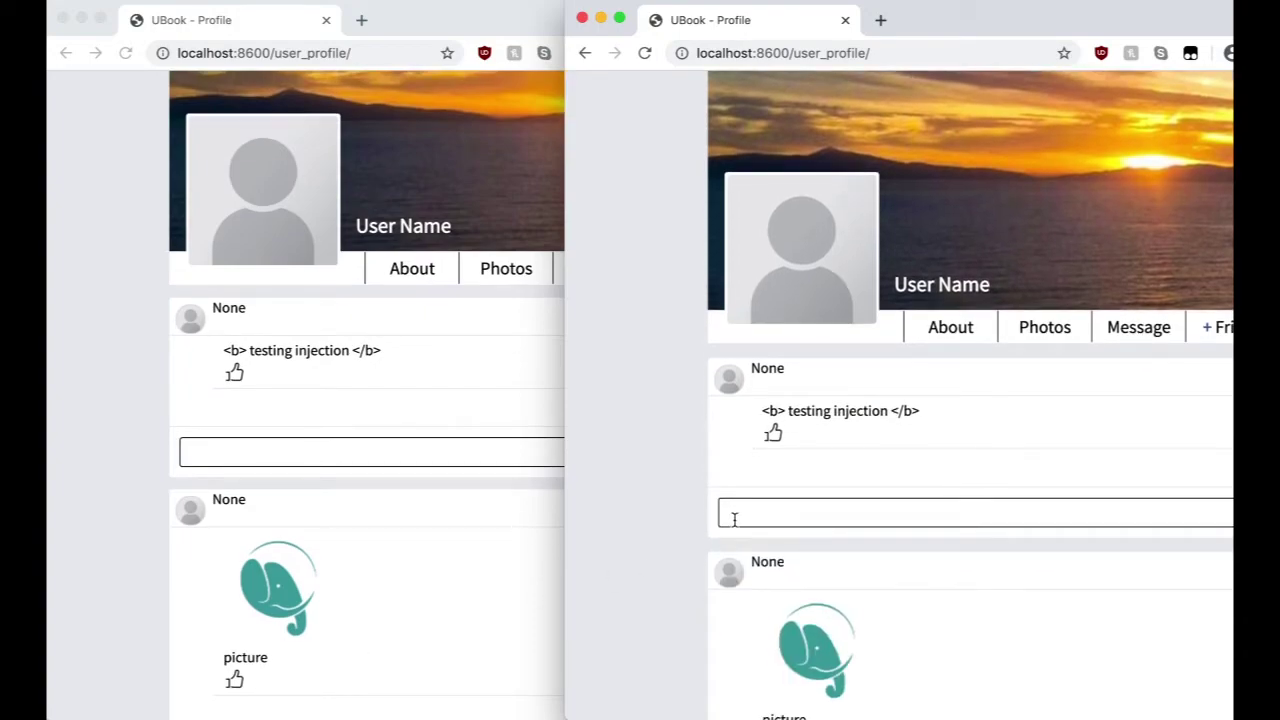
pyautogui.click(774, 435)
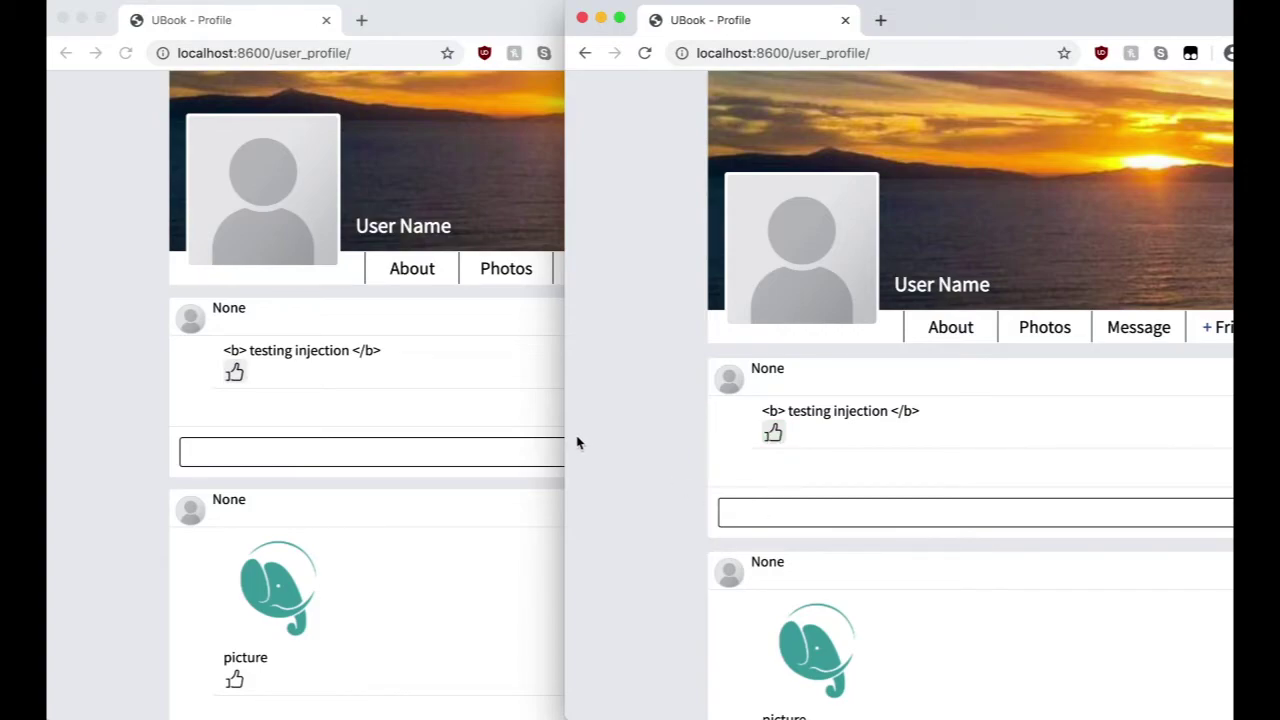
pyautogui.click(772, 435)
# Add the comment "comment" to the "<b> testing injection </b>" post, widening the profile window for it and narrowing it again
pyautogui.moveTo(563, 537); pyautogui.dragTo(666, 540)
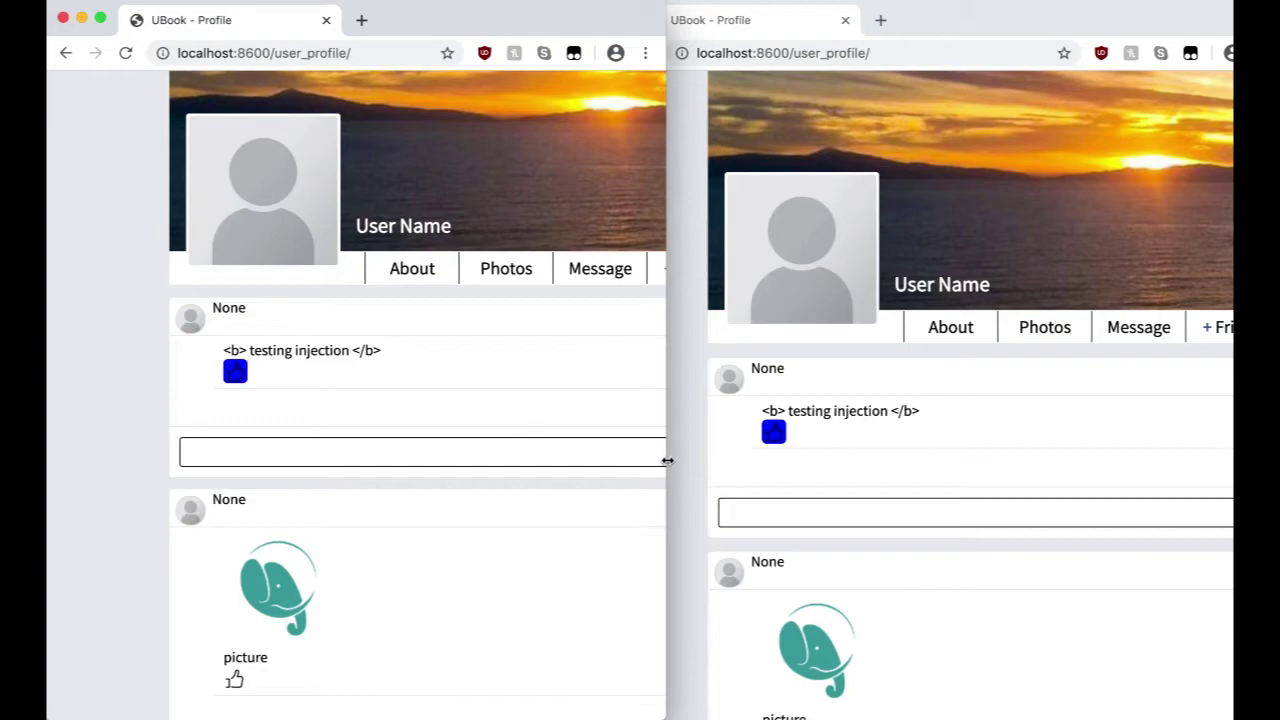
pyautogui.moveTo(667, 460); pyautogui.dragTo(952, 460)
pyautogui.click(795, 458)
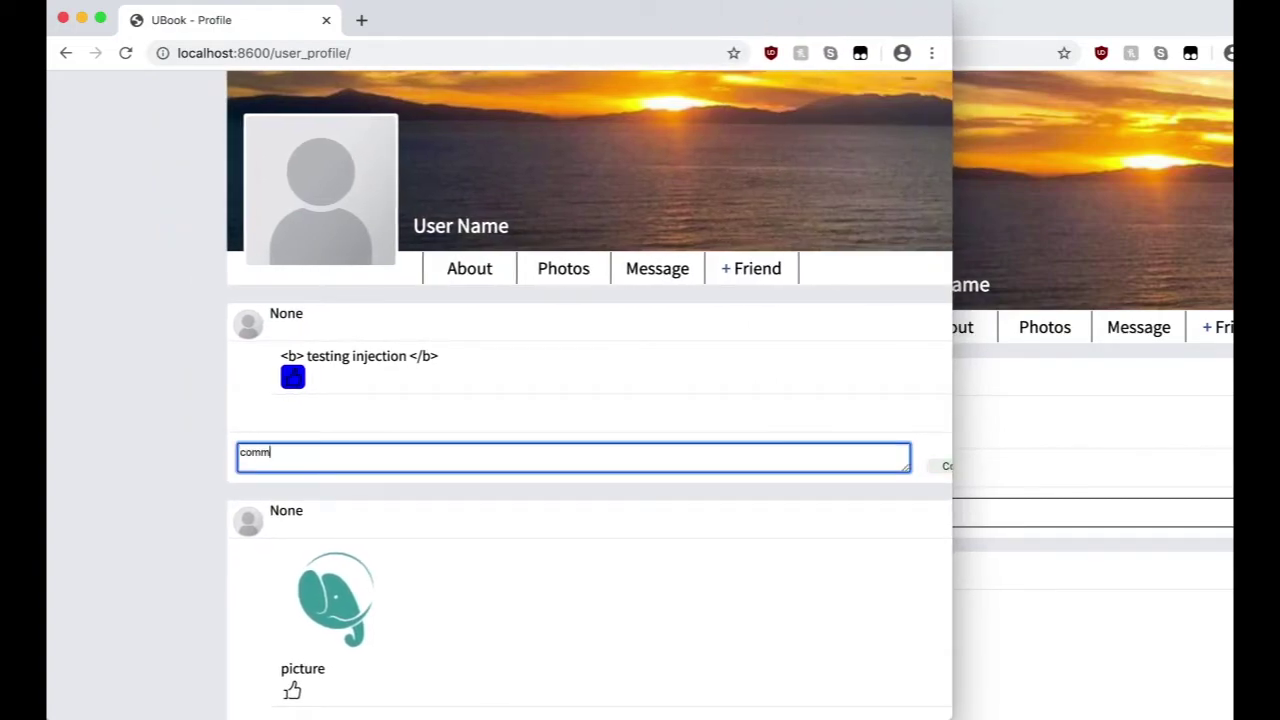
pyautogui.write('comment')
pyautogui.click(940, 466)
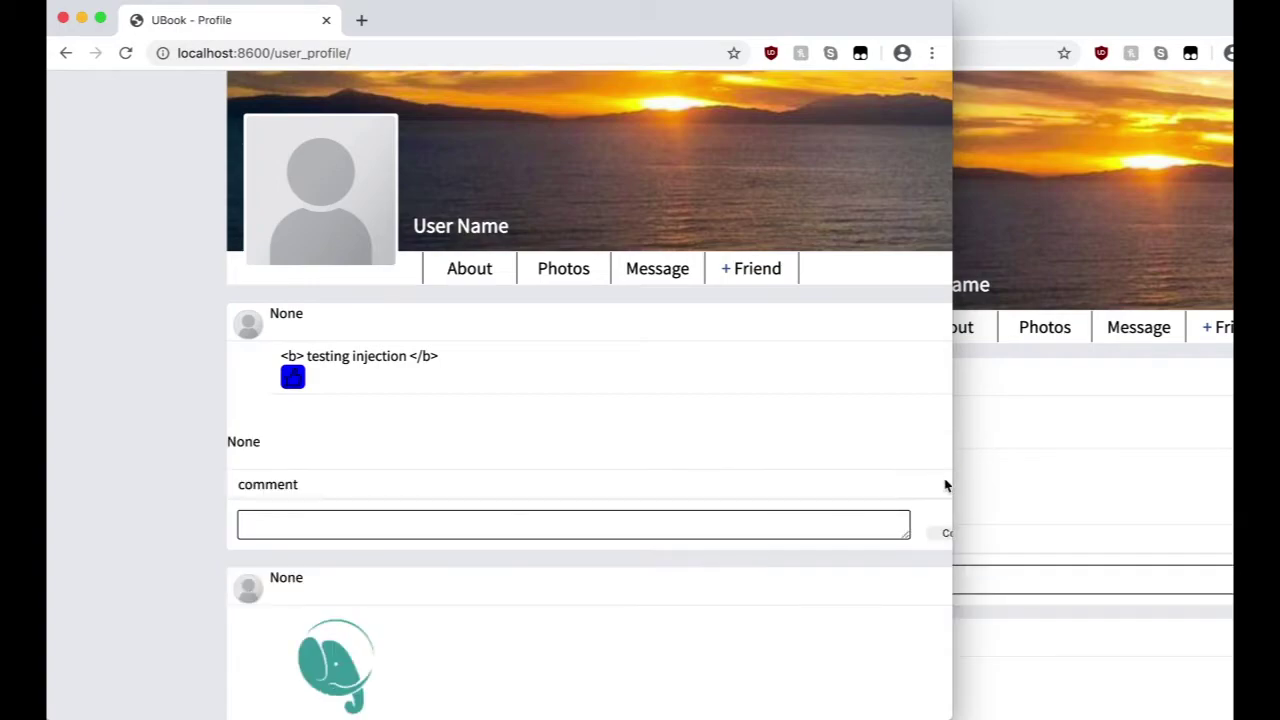
pyautogui.moveTo(951, 481); pyautogui.dragTo(620, 469)
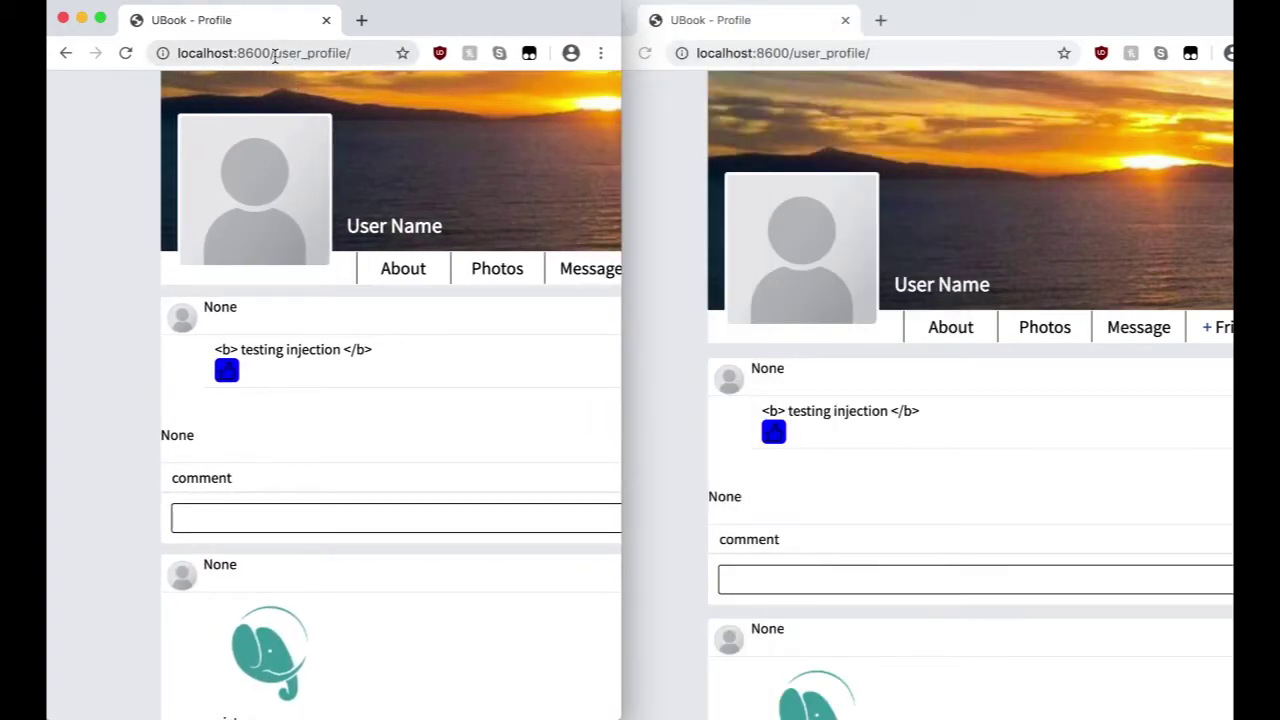
# Open localhost:8600/blog in both browser windows
pyautogui.moveTo(274, 57); pyautogui.dragTo(380, 51)
pyautogui.write('blog')
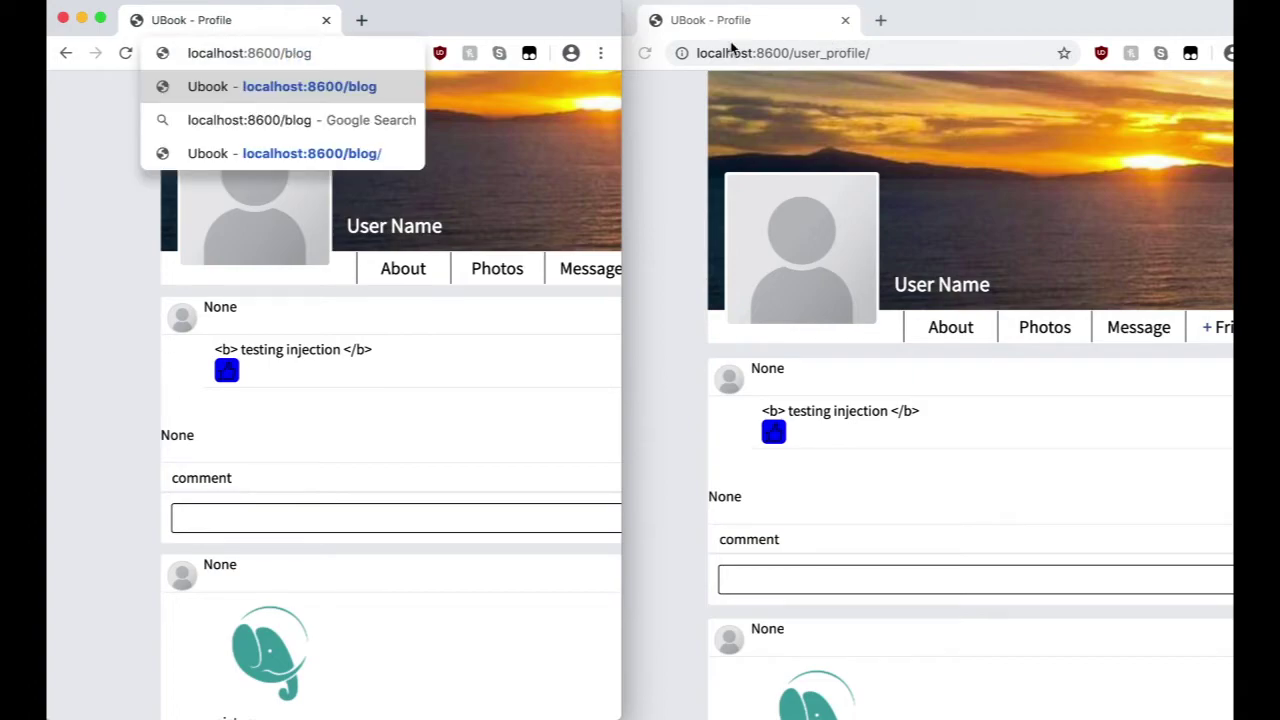
pyautogui.press('Return')
pyautogui.moveTo(795, 53); pyautogui.dragTo(912, 47)
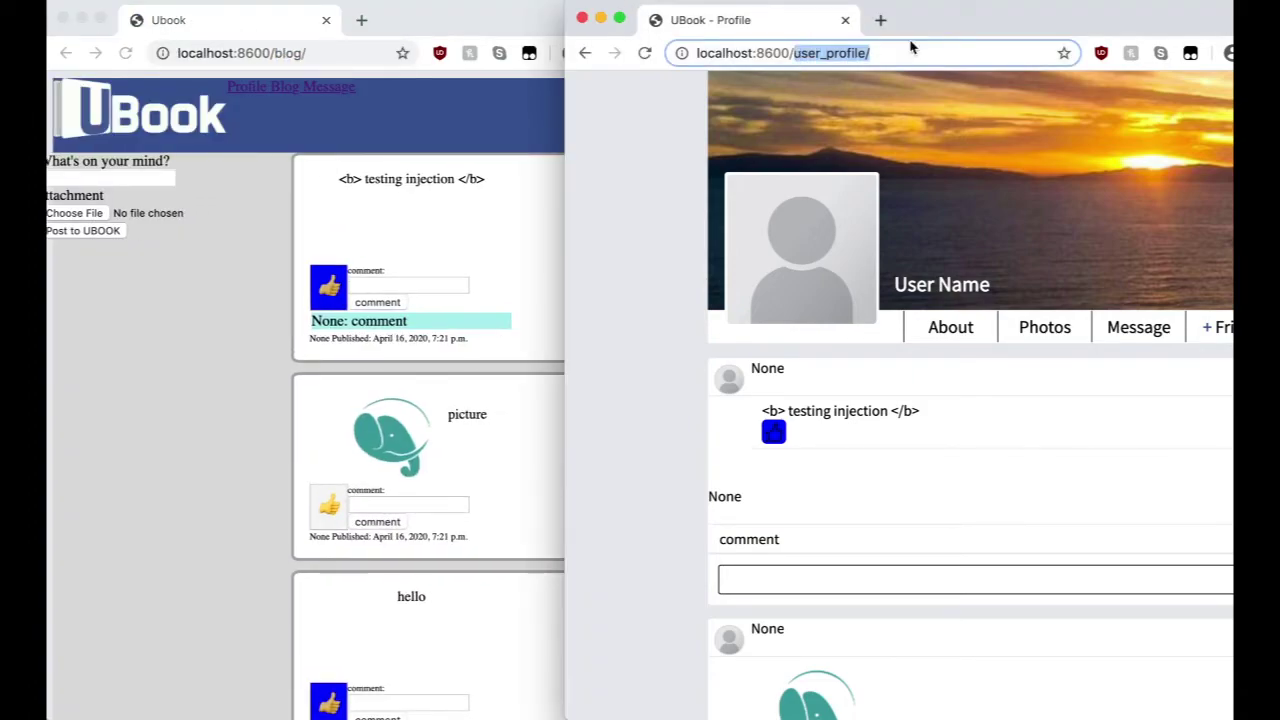
pyautogui.write('blog')
pyautogui.press('Return')
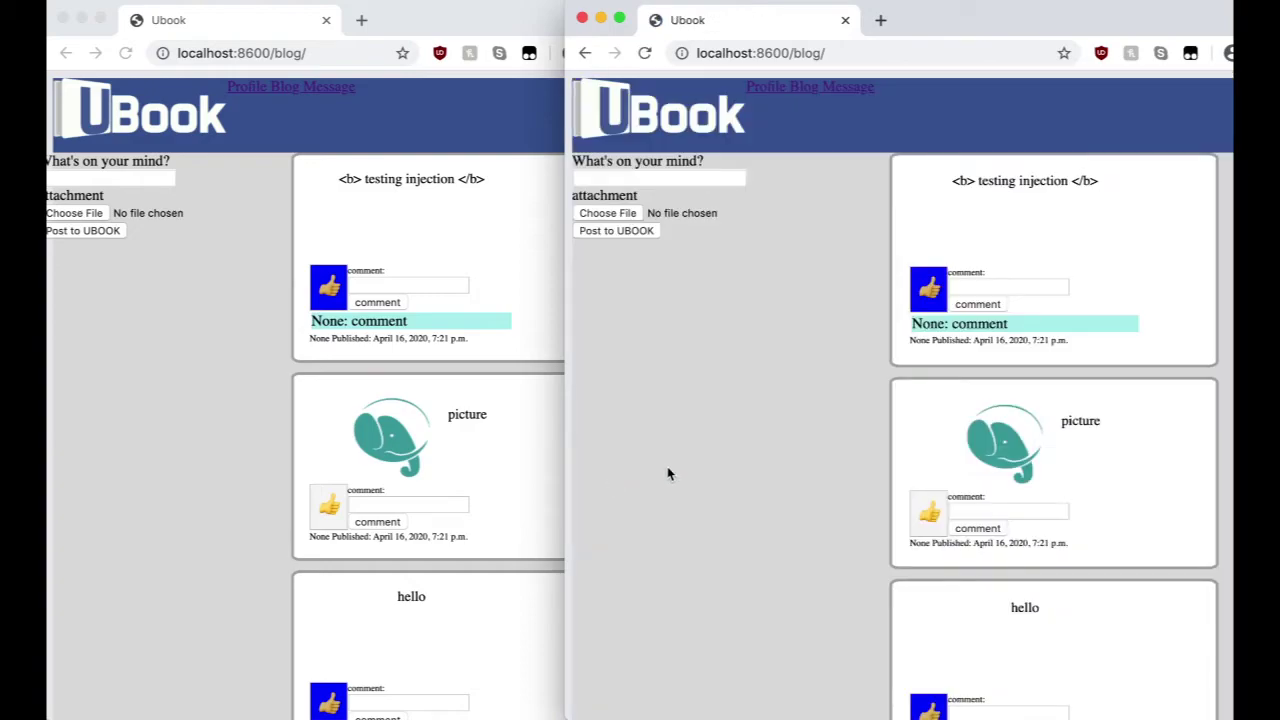
# Toggle the like on the elephant "picture" post on and off several times
pyautogui.click(328, 508)
pyautogui.click(329, 507)
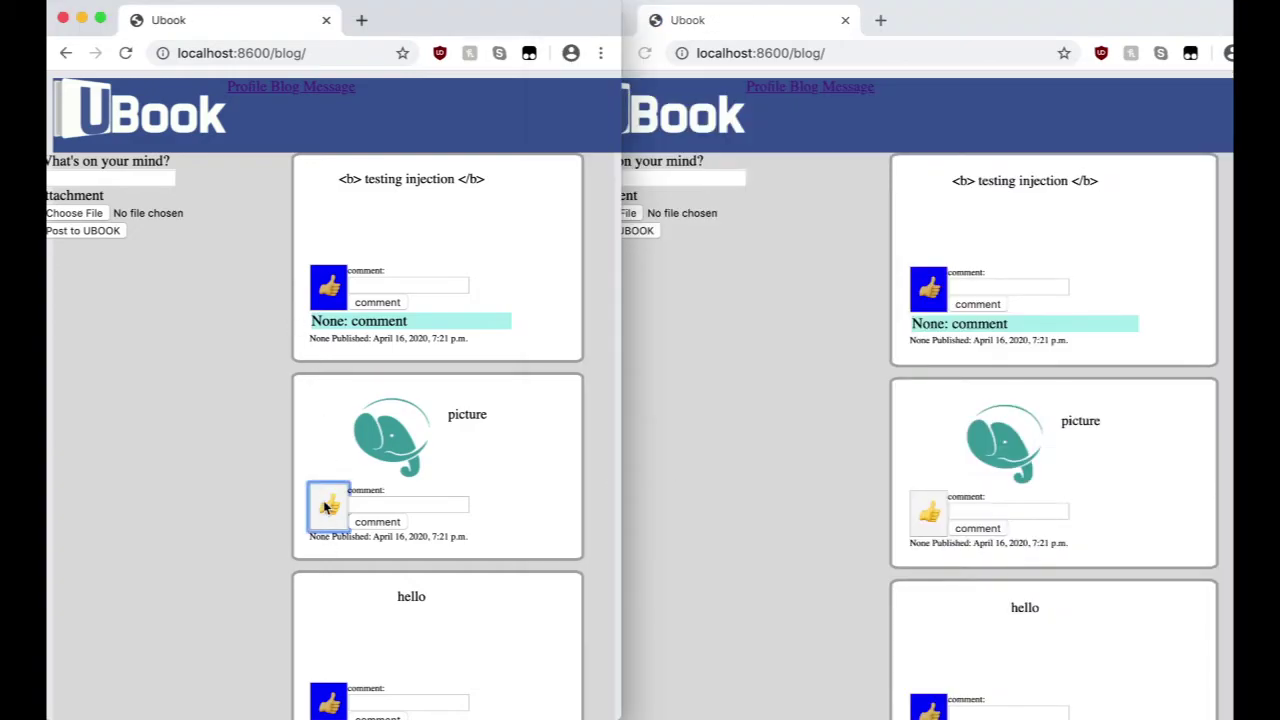
pyautogui.click(328, 507)
pyautogui.click(327, 507)
pyautogui.click(326, 508)
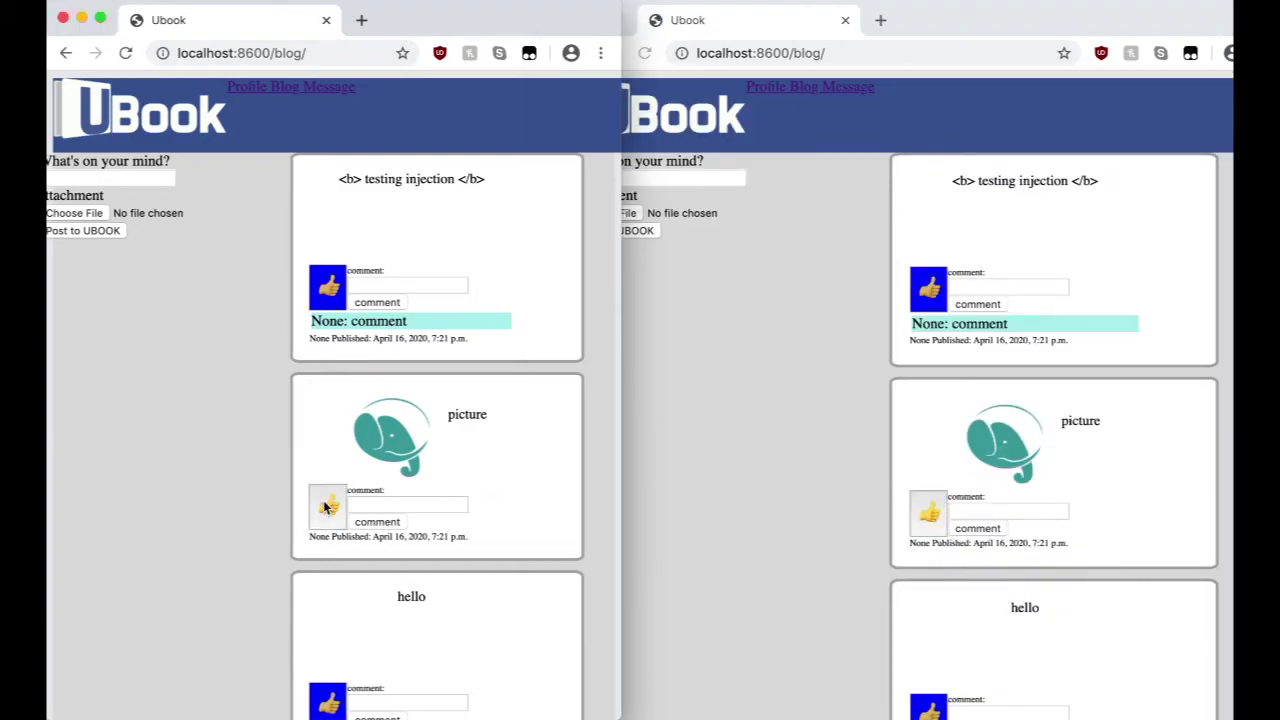
# Add the comment "comment" to the elephant "picture" post on the blog page
pyautogui.click(431, 507)
pyautogui.write('comment')
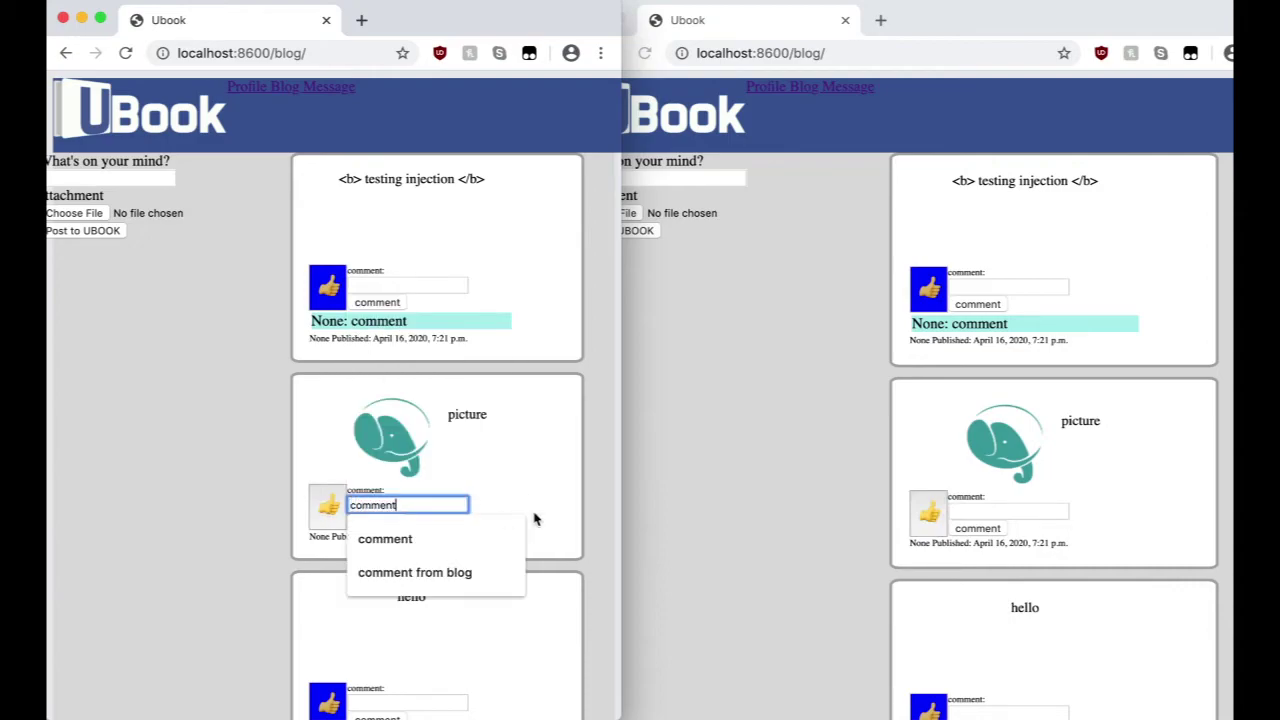
pyautogui.click(441, 525)
pyautogui.click(385, 524)
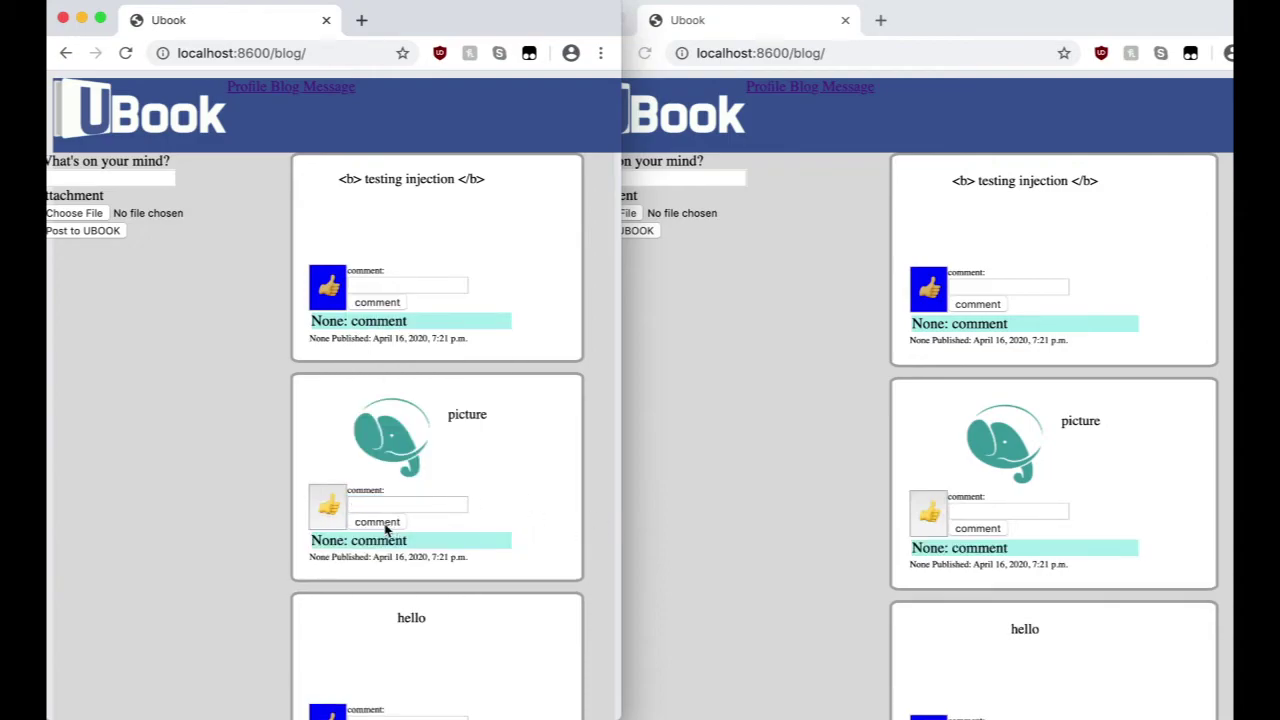
# Publish a new blog post with the text "pic" and icon(2).png from the Desktop folder attached
pyautogui.click(103, 177)
pyautogui.write('pic')
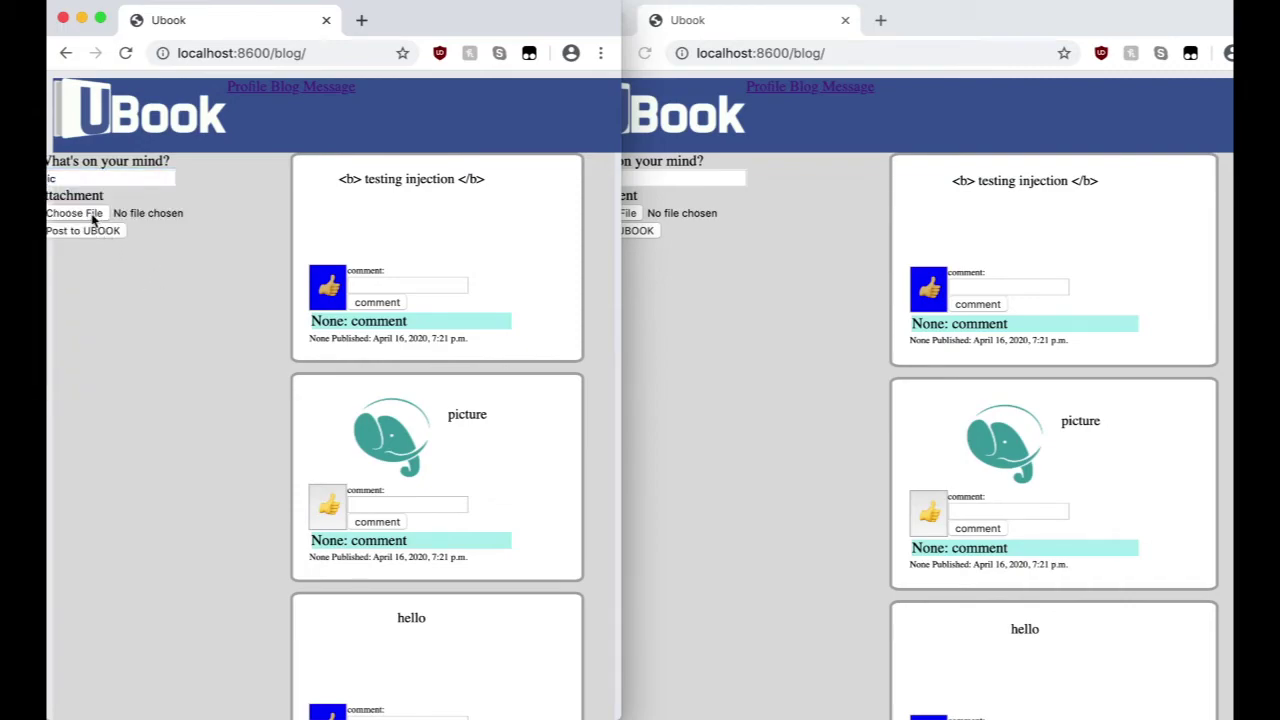
pyautogui.click(92, 218)
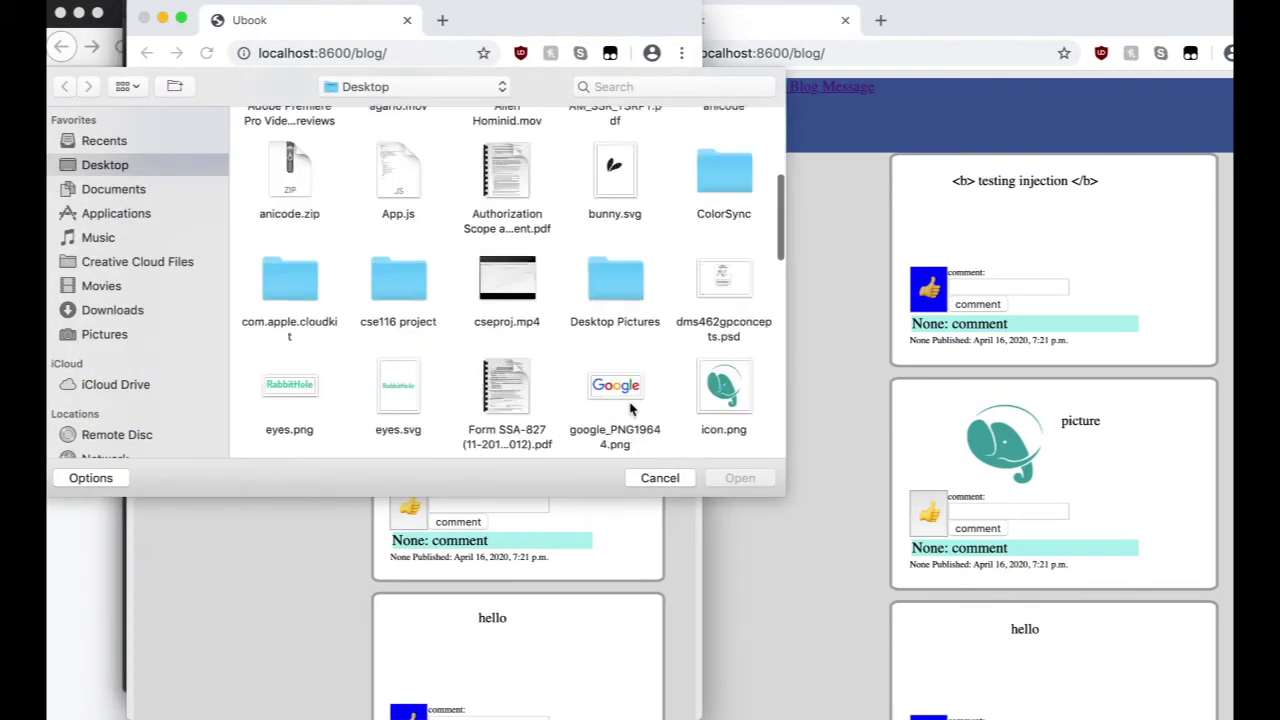
pyautogui.scroll(-3, 630, 408)
pyautogui.click(266, 288)
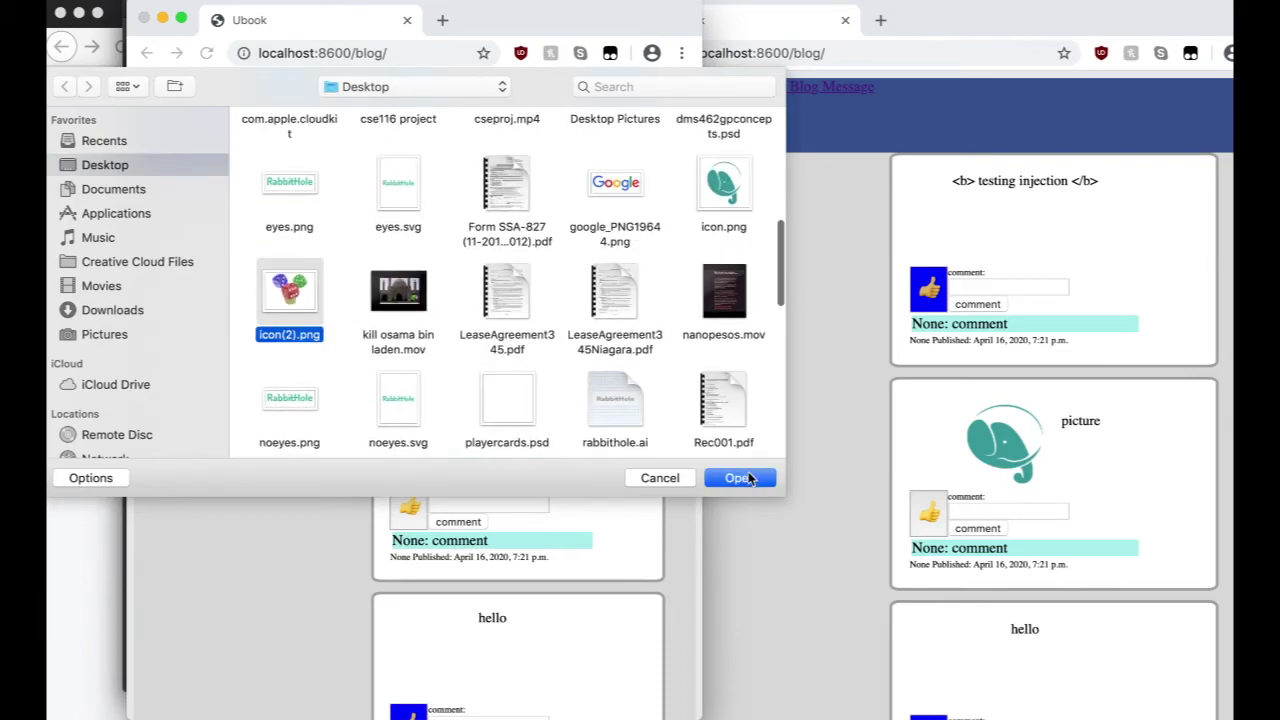
pyautogui.click(742, 478)
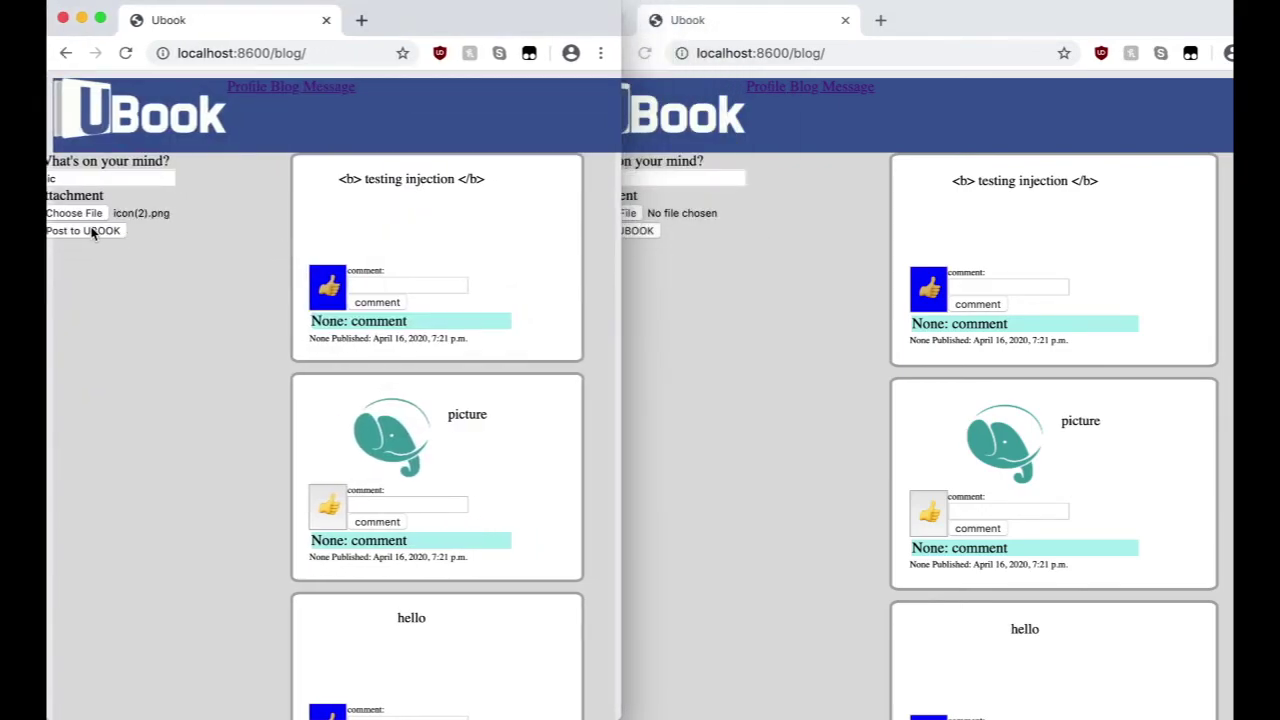
pyautogui.click(92, 231)
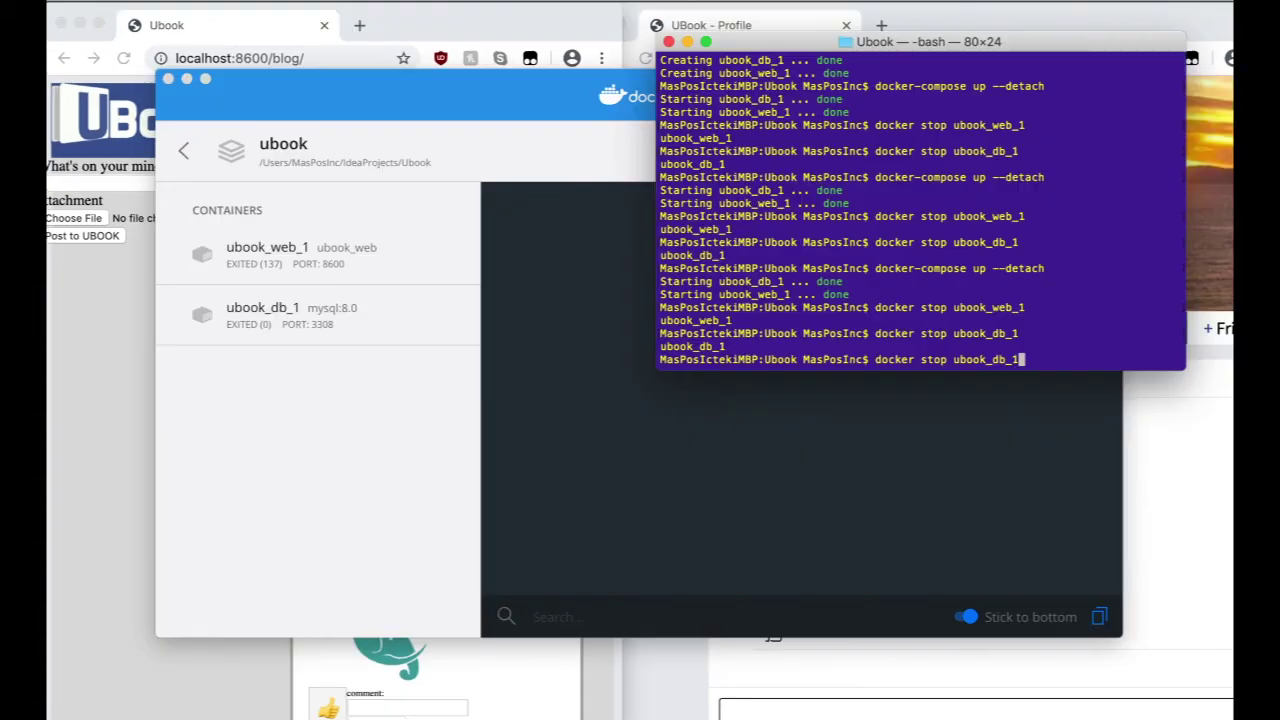
# Start the stopped ubook containers in the terminal by running docker-compose up --detach
pyautogui.press('Up')
pyautogui.press('Up')
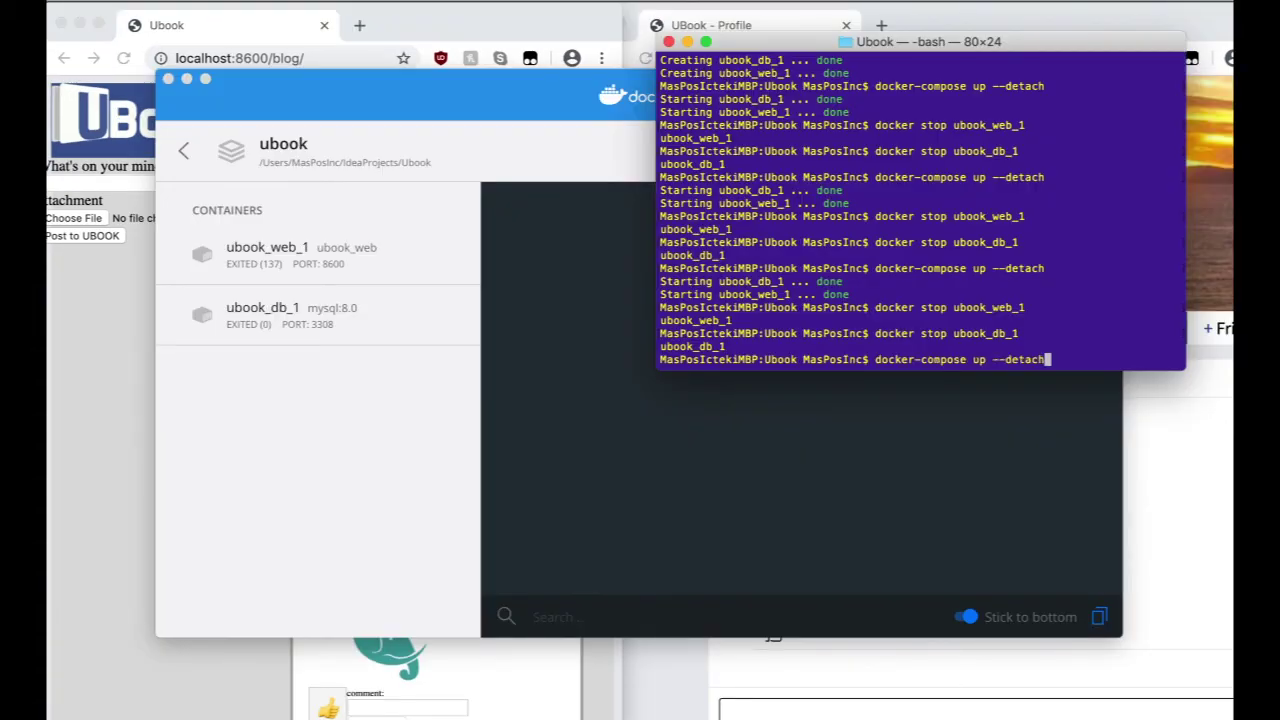
pyautogui.press('Return')
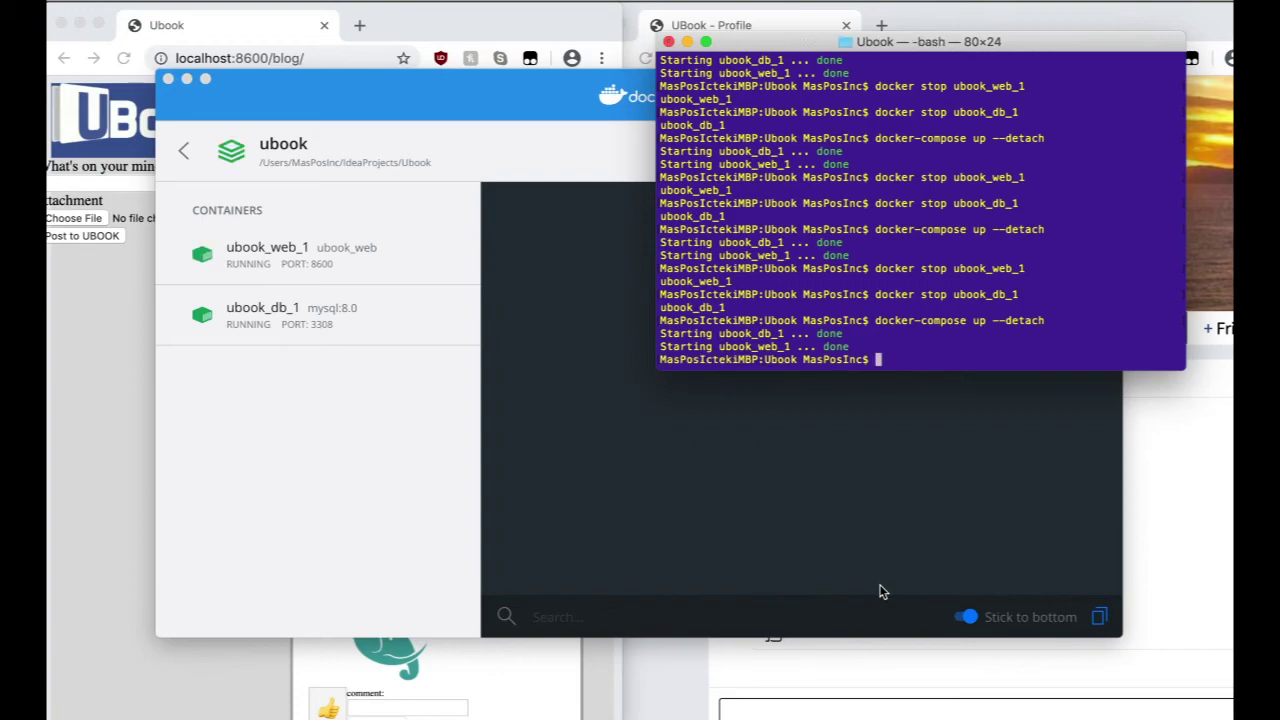
# Switch to Docker Desktop and examine the logs of the ubook_db_1 and ubook_web_1 containers
pyautogui.click(880, 592)
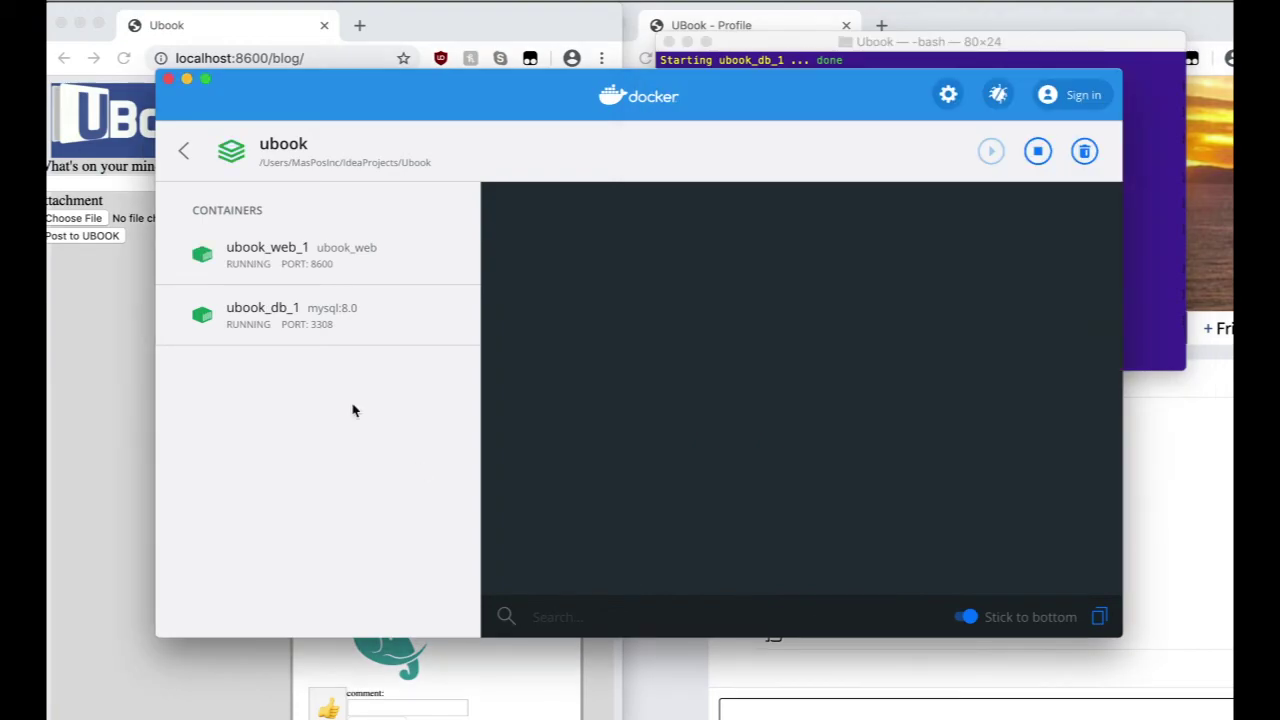
pyautogui.click(262, 314)
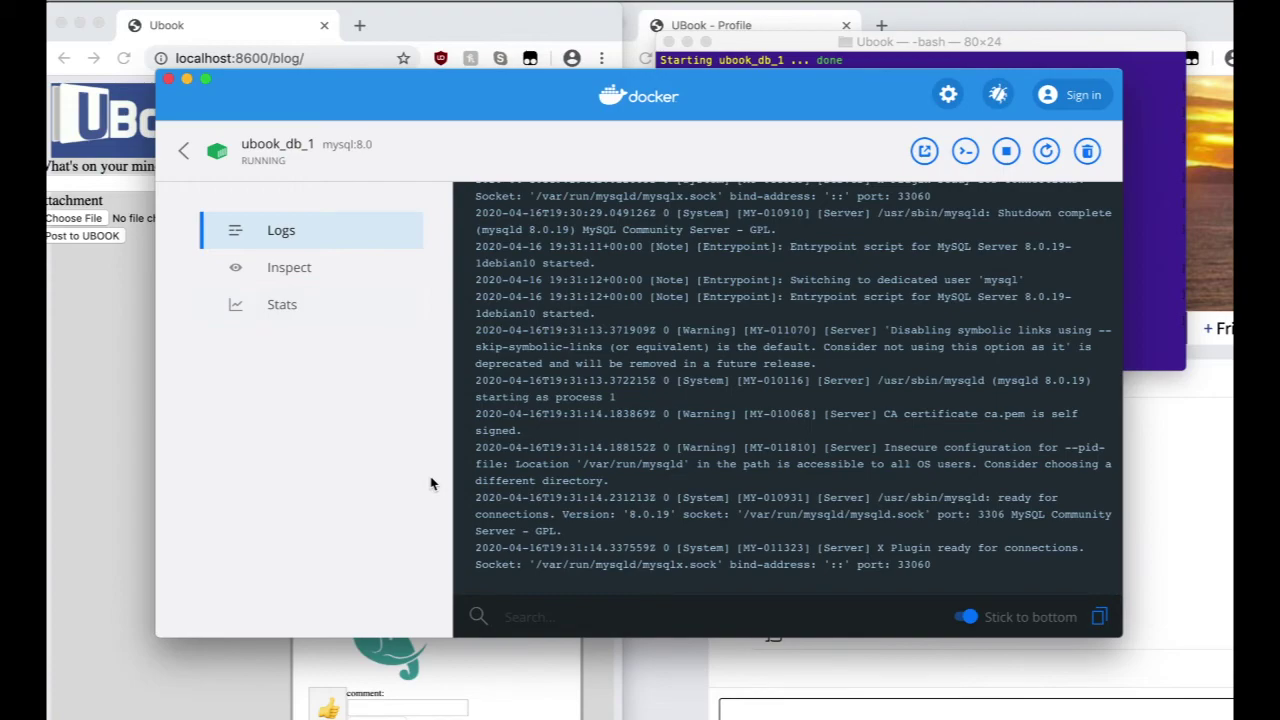
pyautogui.click(184, 143)
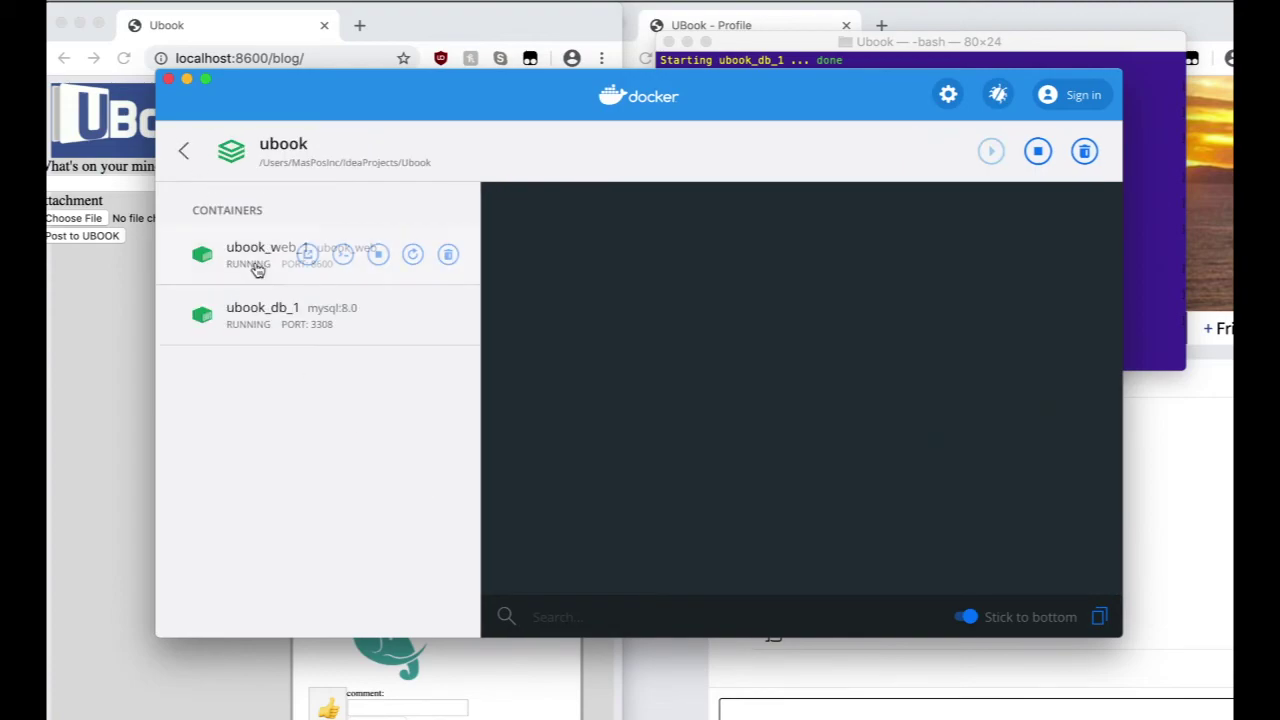
pyautogui.click(261, 256)
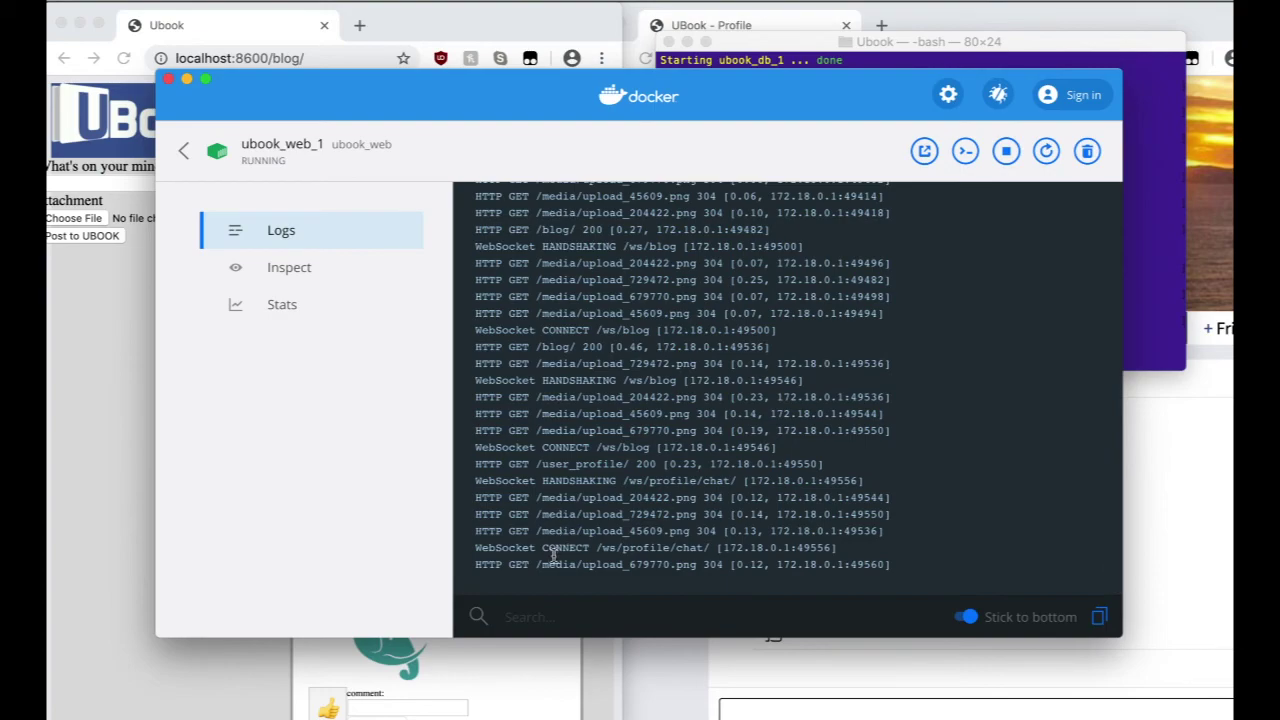
# Switch to the browser, reload the blog and profile pages, and check the posts, comments and likes
pyautogui.click(109, 590)
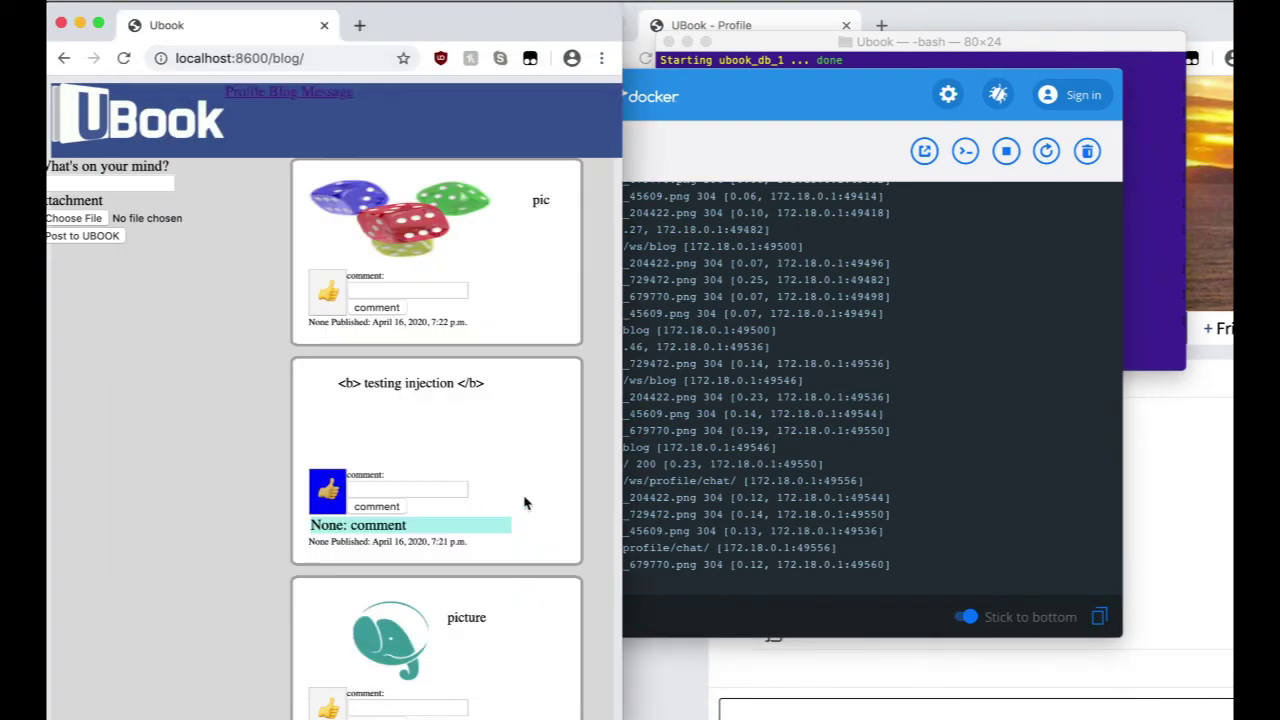
pyautogui.press('super+r')
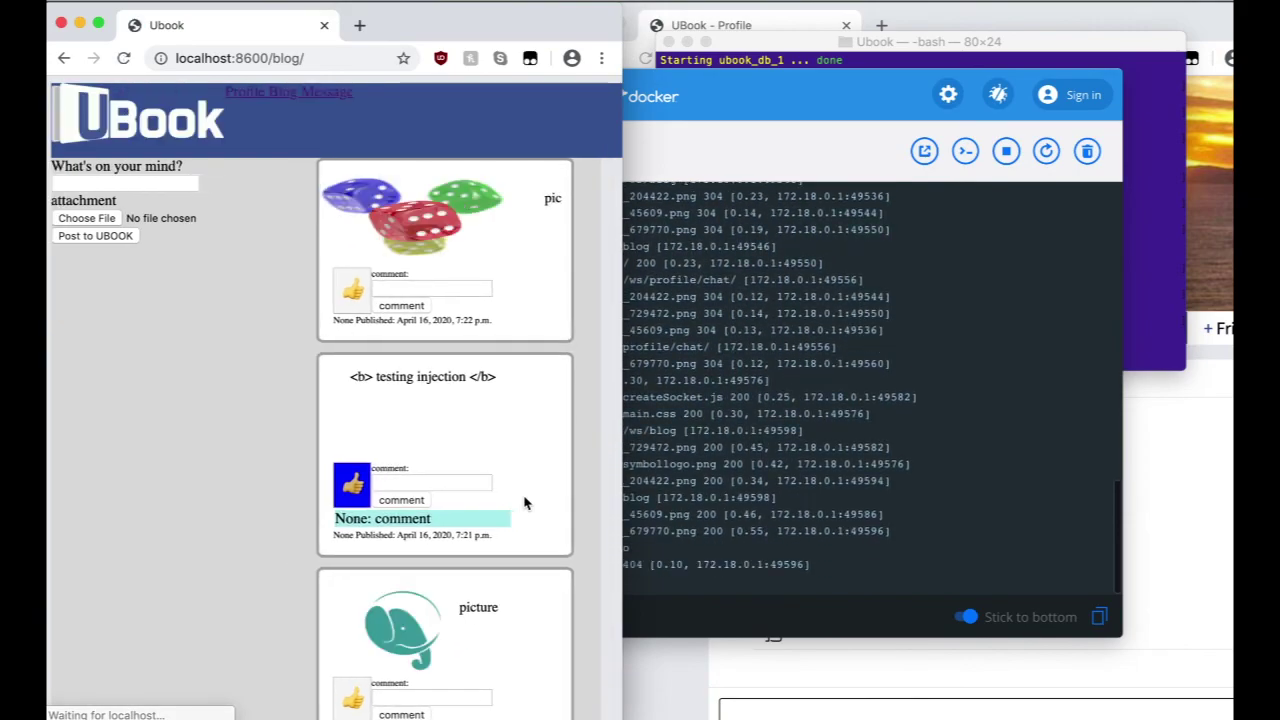
pyautogui.click(1170, 508)
pyautogui.press('super+r')
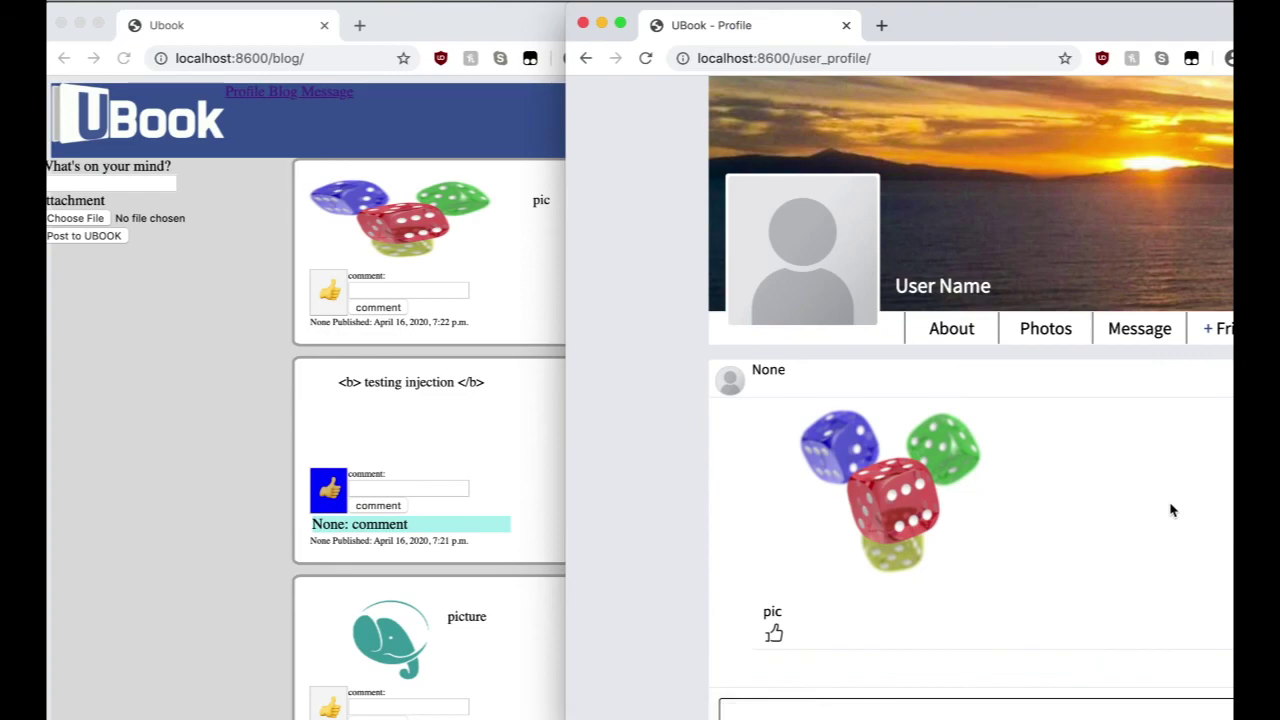
pyautogui.scroll(-3, 1172, 510)
pyautogui.scroll(5, 1172, 510)
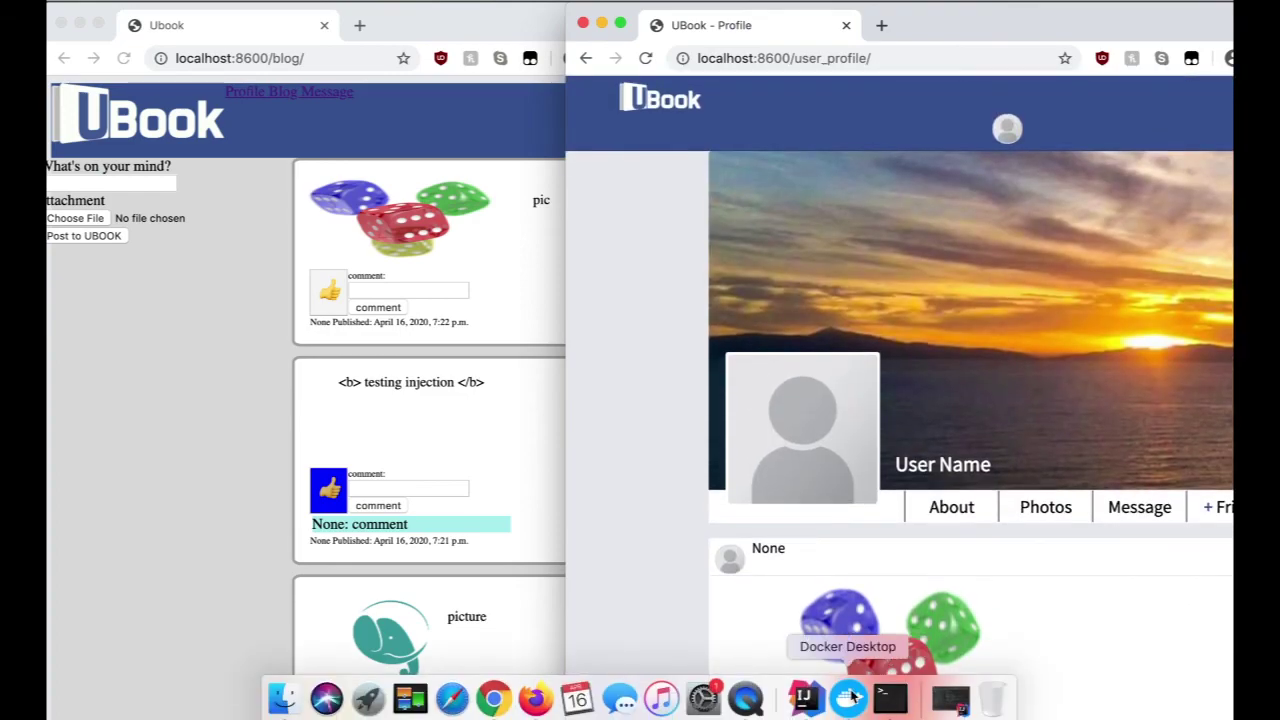